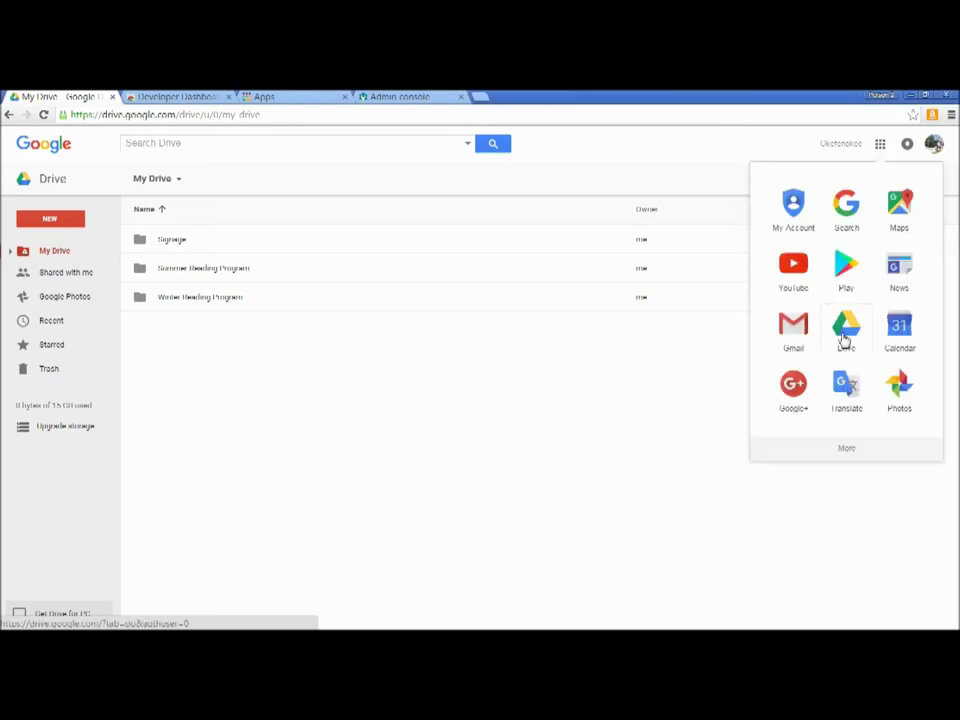
- Create a new Google Slides presentation in Drive's Signage folder and name it Demo
click(849, 336)
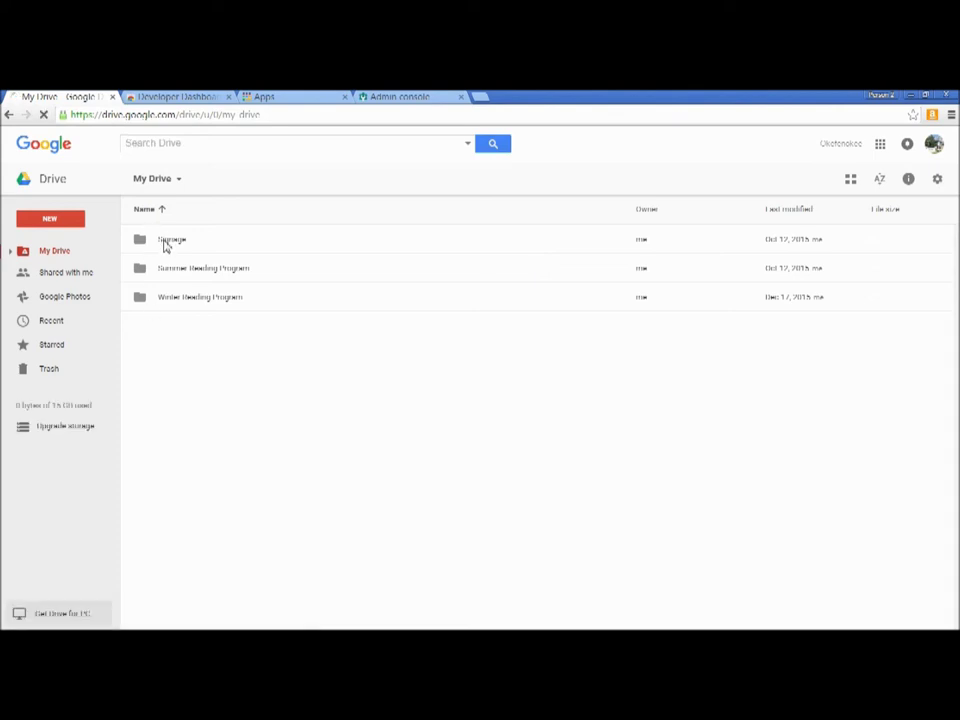
double_click(169, 246)
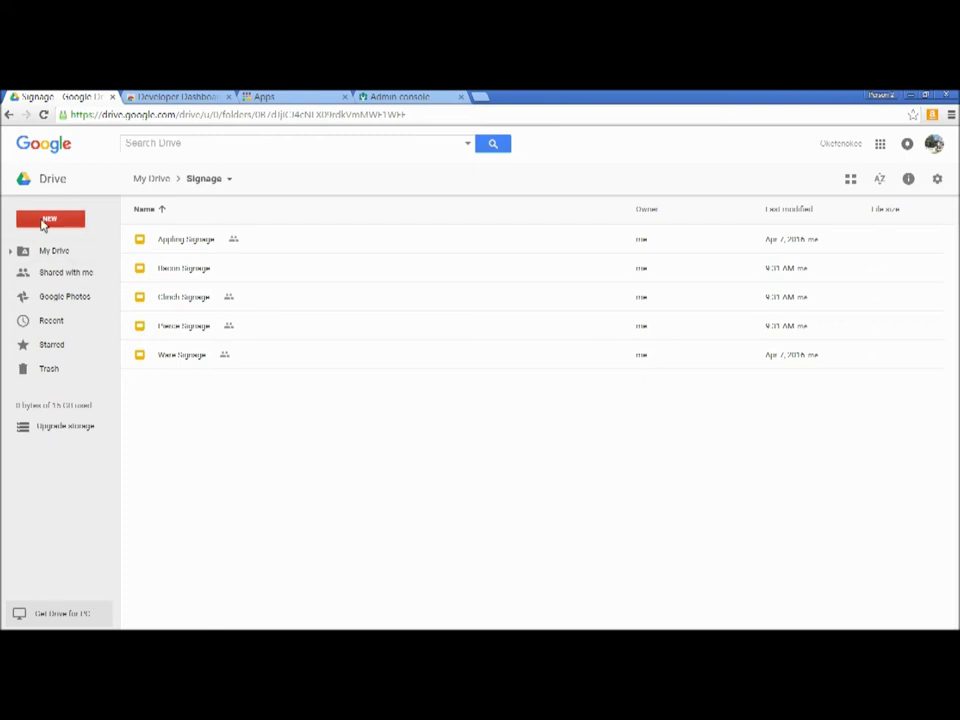
click(52, 222)
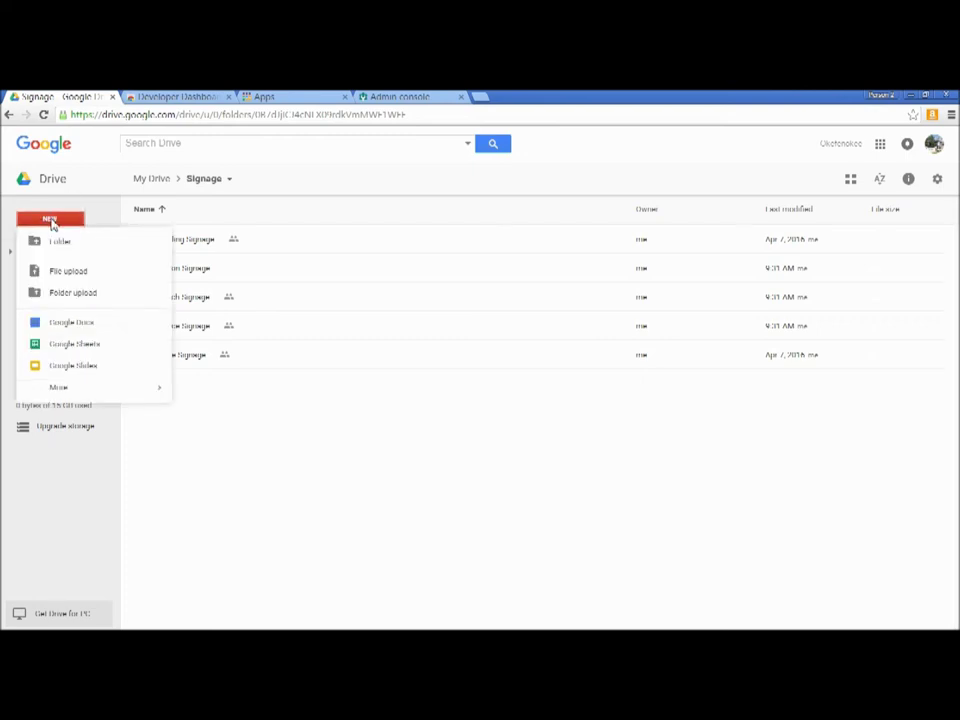
click(86, 368)
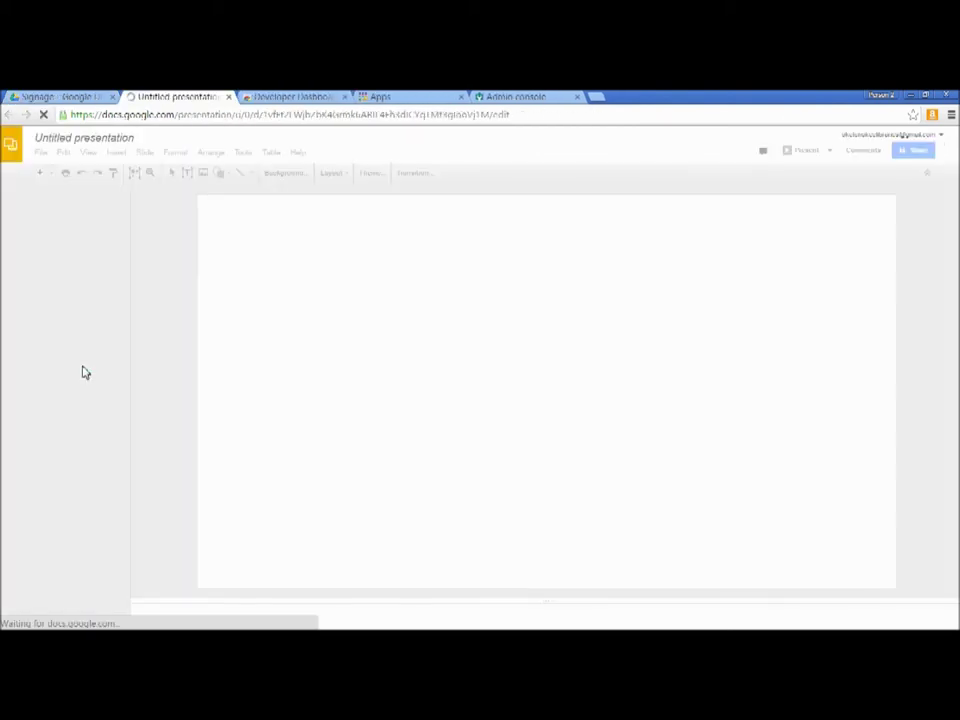
click(103, 141)
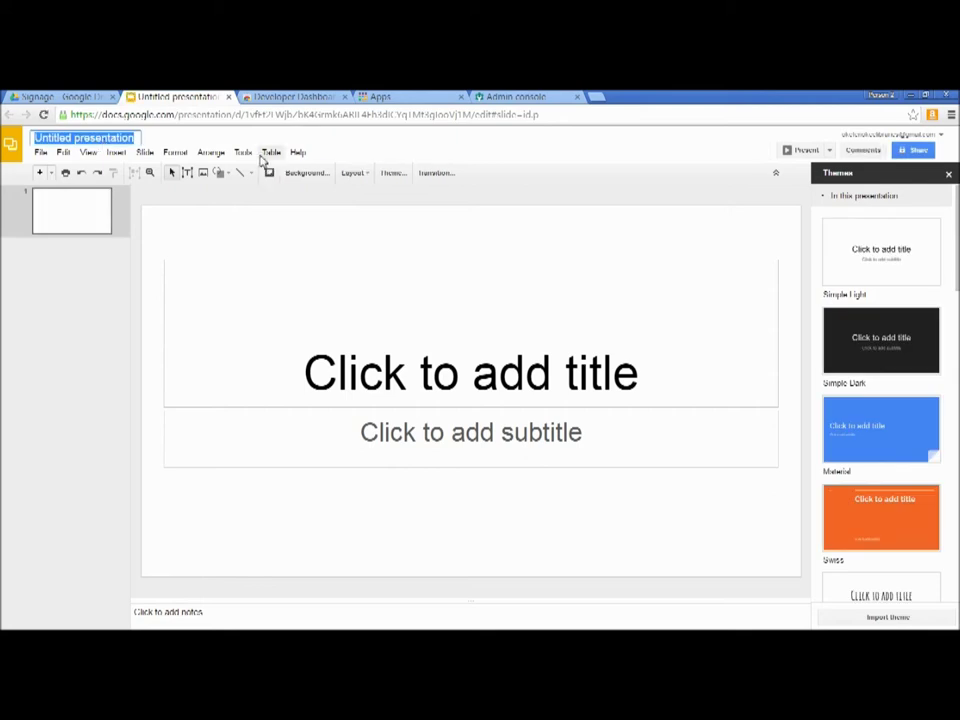
text(Demo)
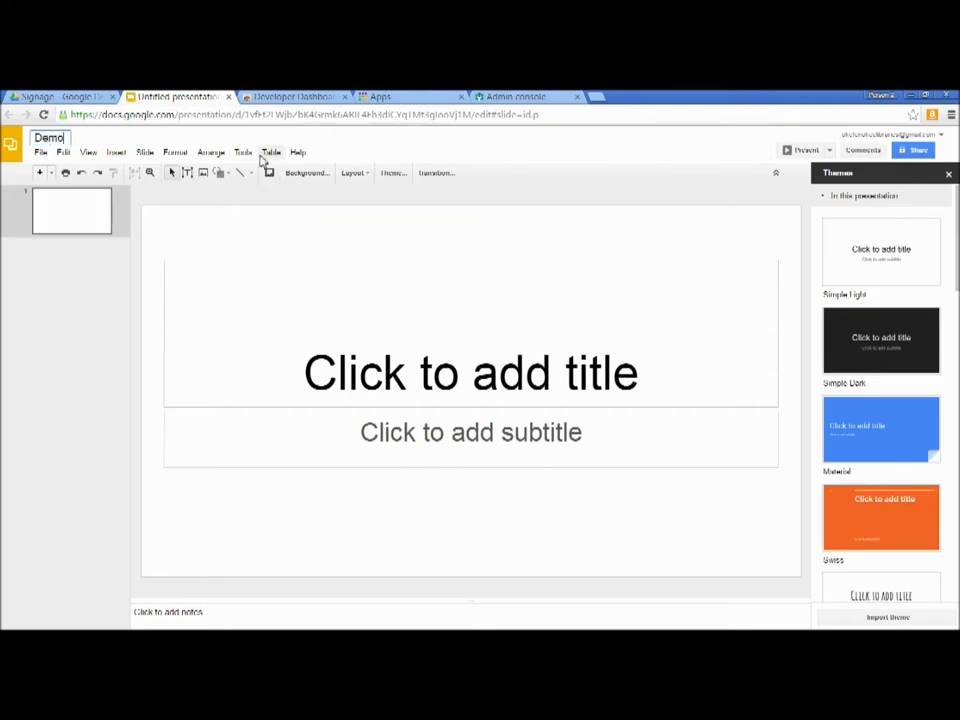
- Enter the slide title "Our digital signage is rad", shorten its text box and move it up near the slide's upper edge
click(489, 346)
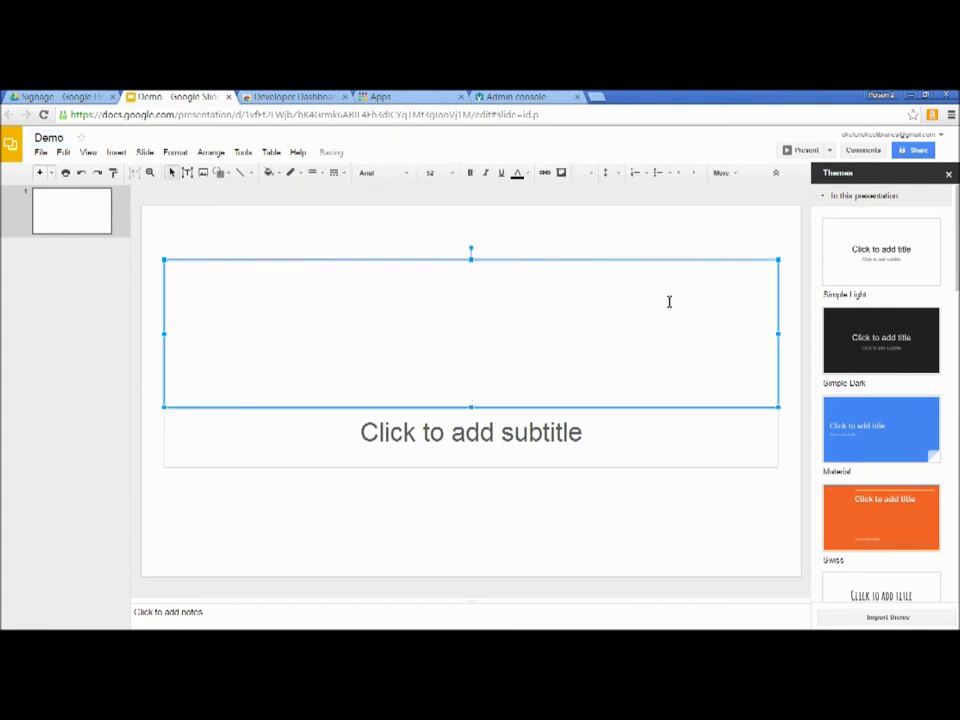
text(Our digital signage is rad)
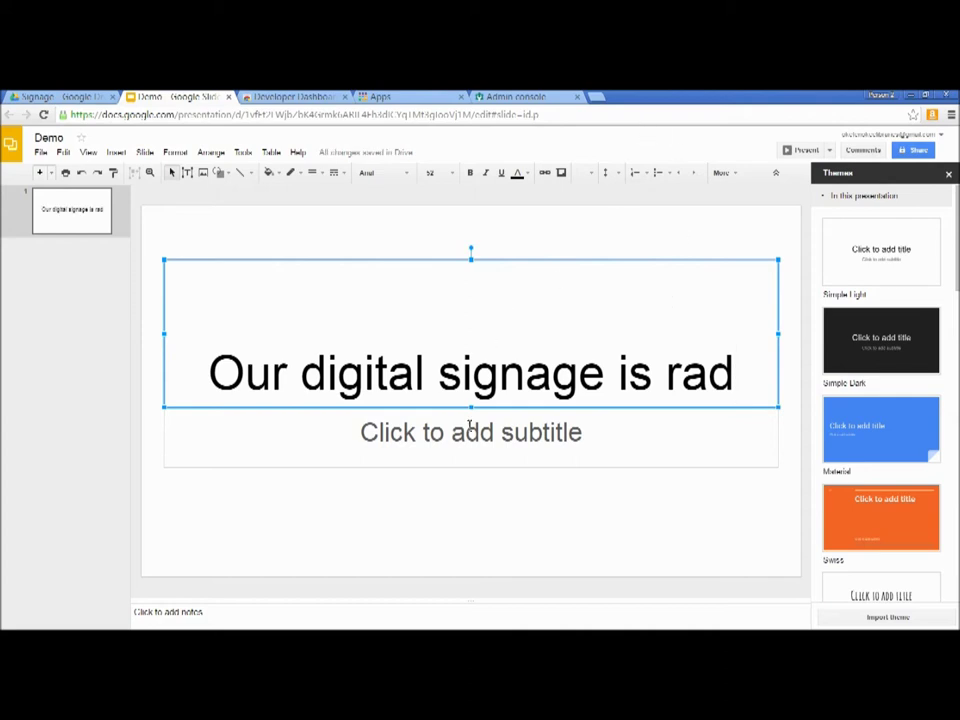
drag(471, 406, 471, 332)
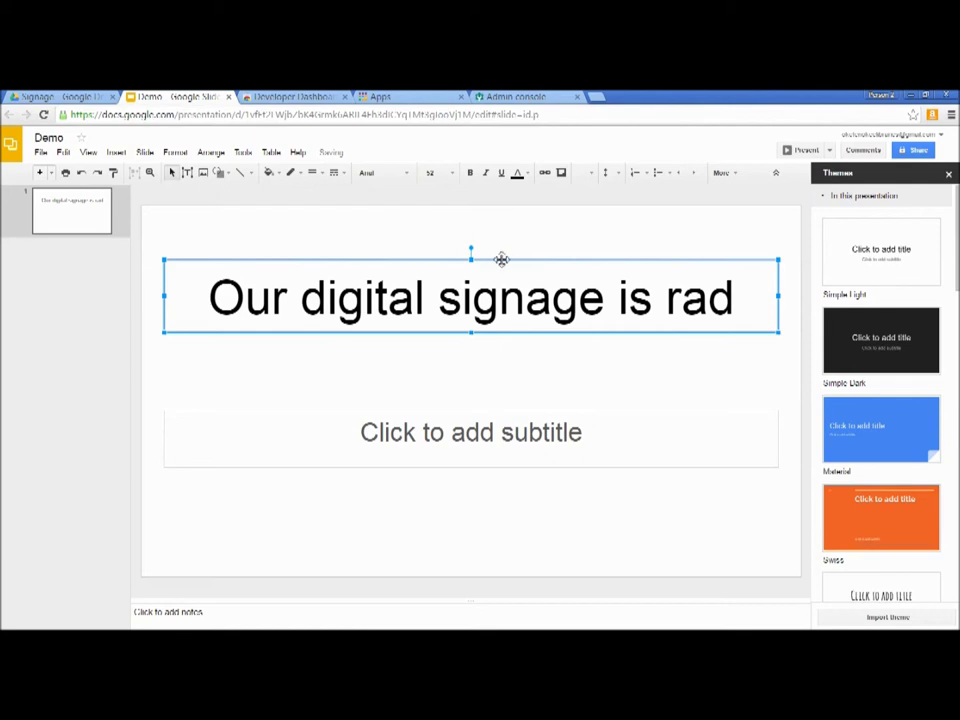
drag(501, 261, 499, 236)
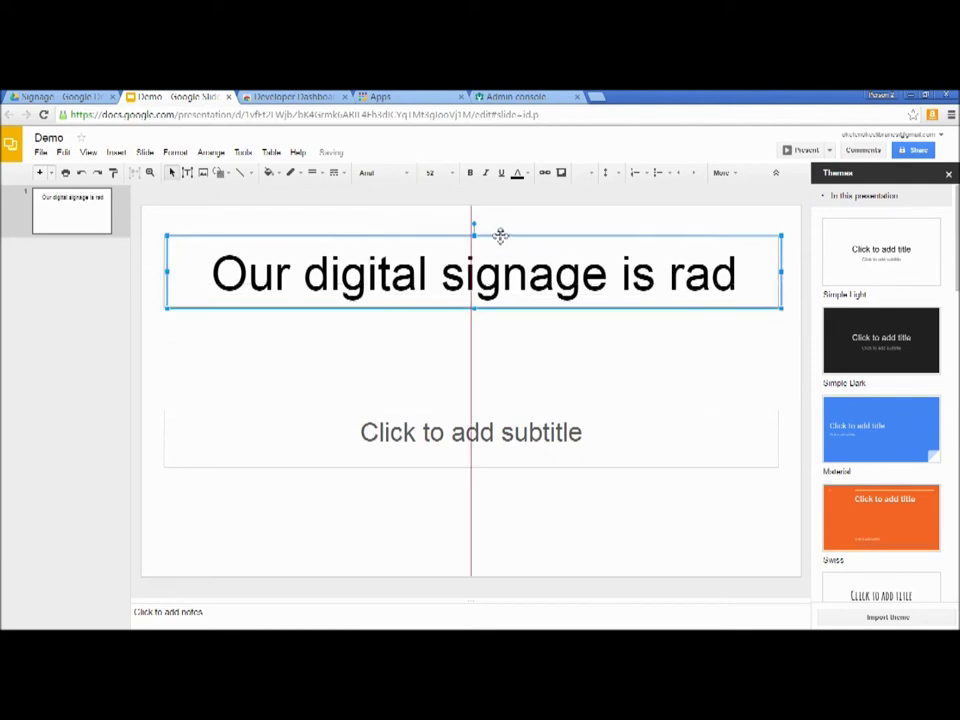
- Delete the empty subtitle placeholder from the slide
click(493, 382)
click(446, 411)
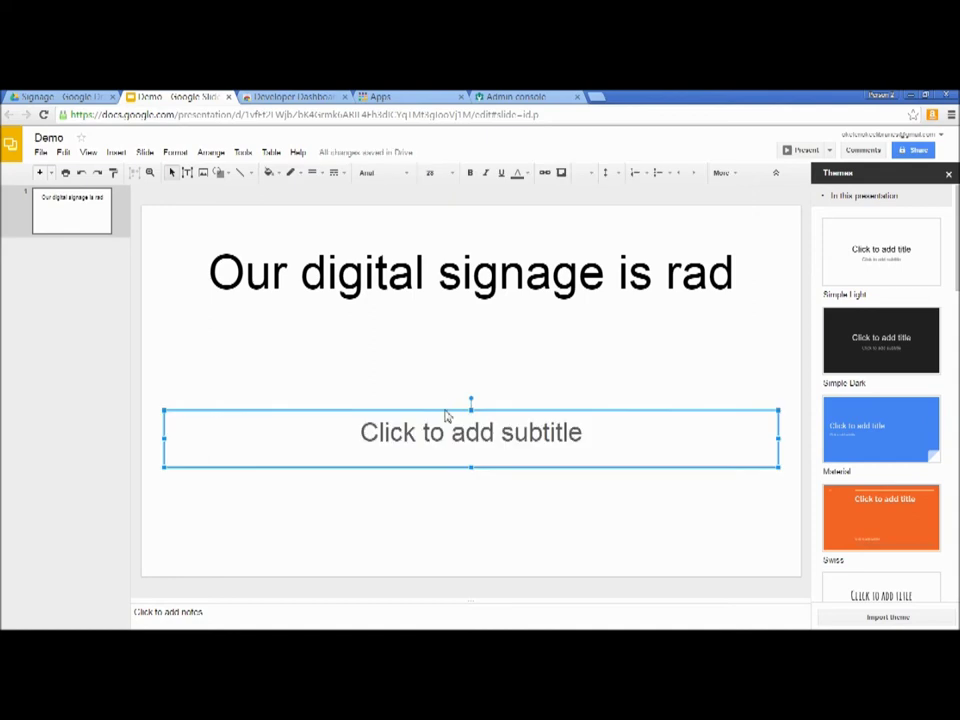
key(Delete)
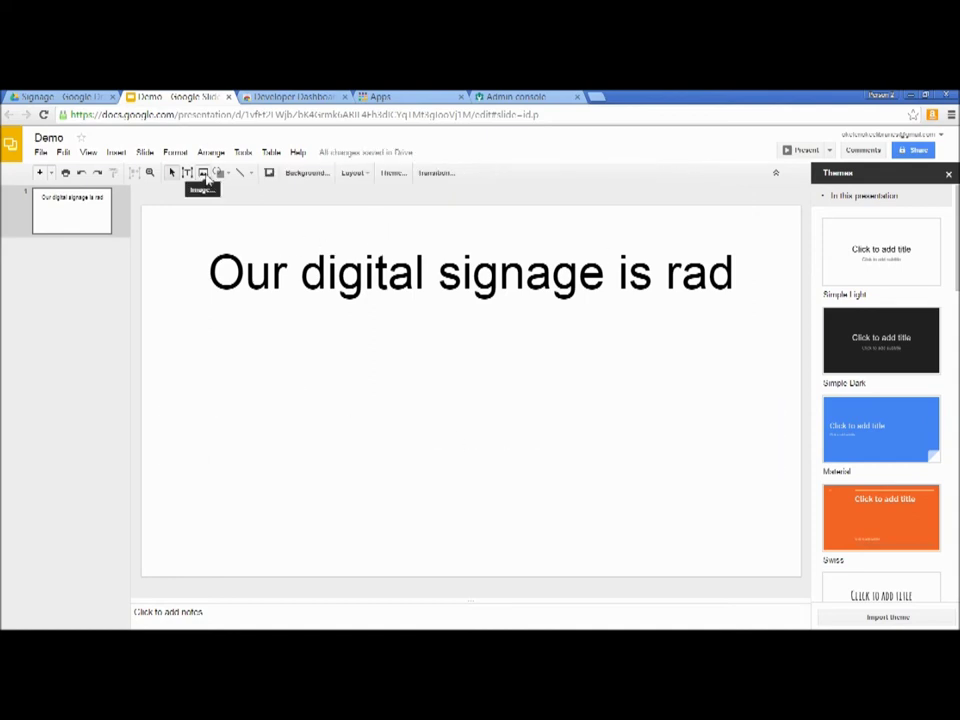
- Upload the logo picture from the demo pictures folder to the slide, shrunk and centred below the title
click(204, 173)
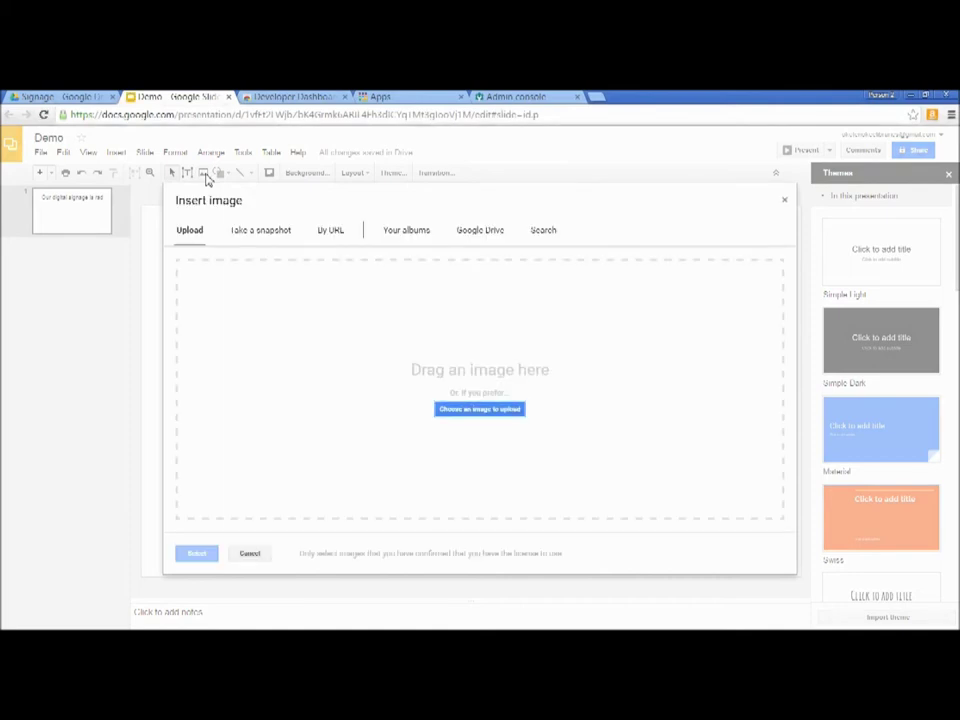
click(499, 411)
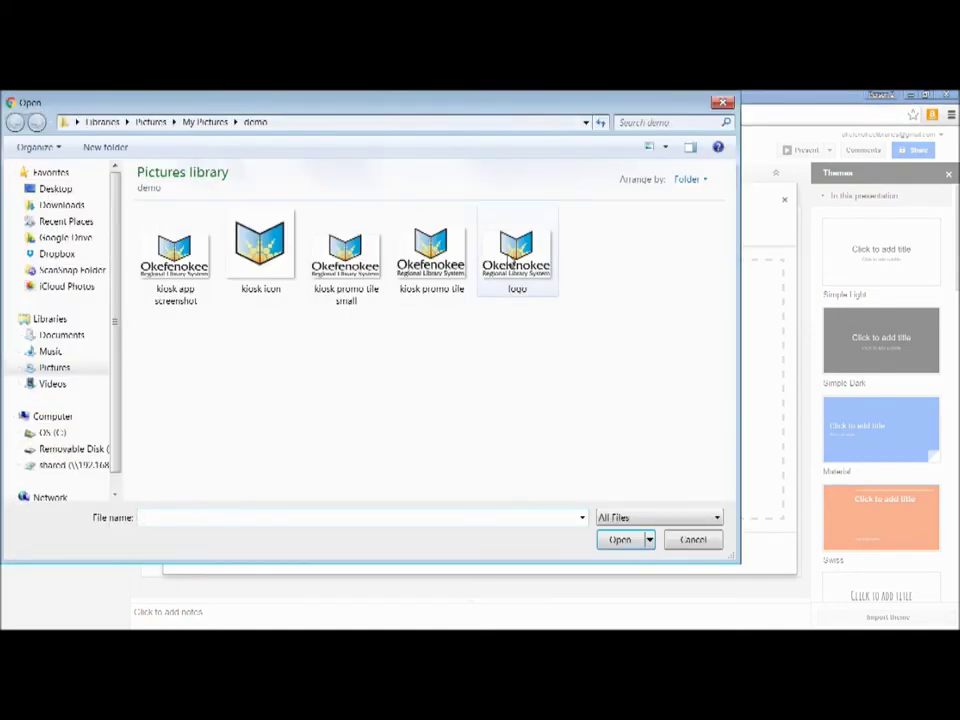
double_click(512, 254)
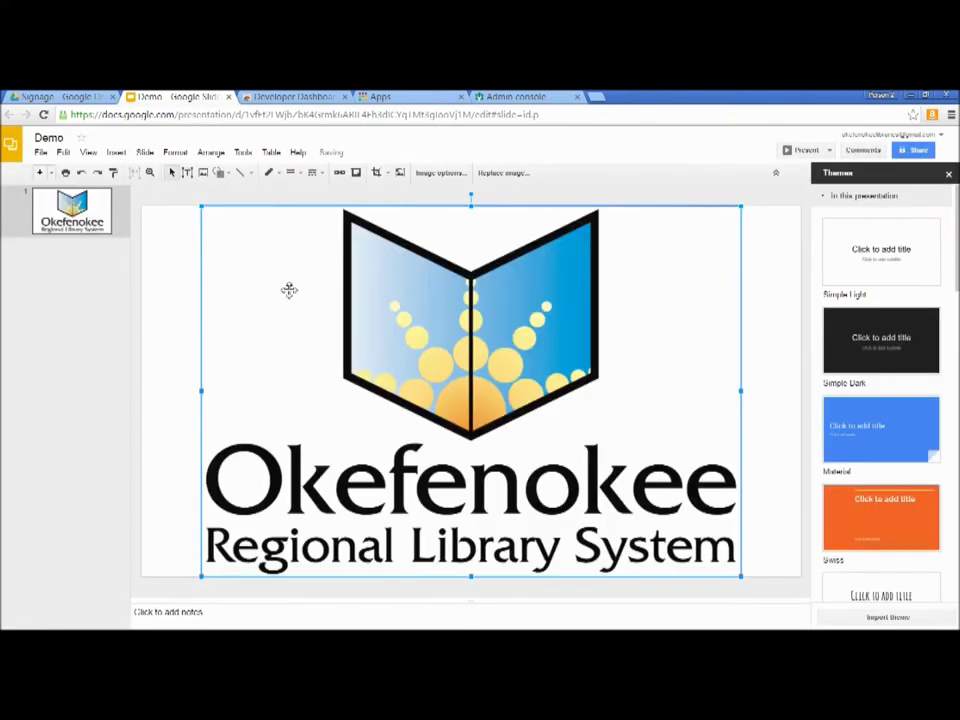
drag(201, 206, 497, 443)
drag(635, 518, 517, 448)
click(696, 467)
click(740, 418)
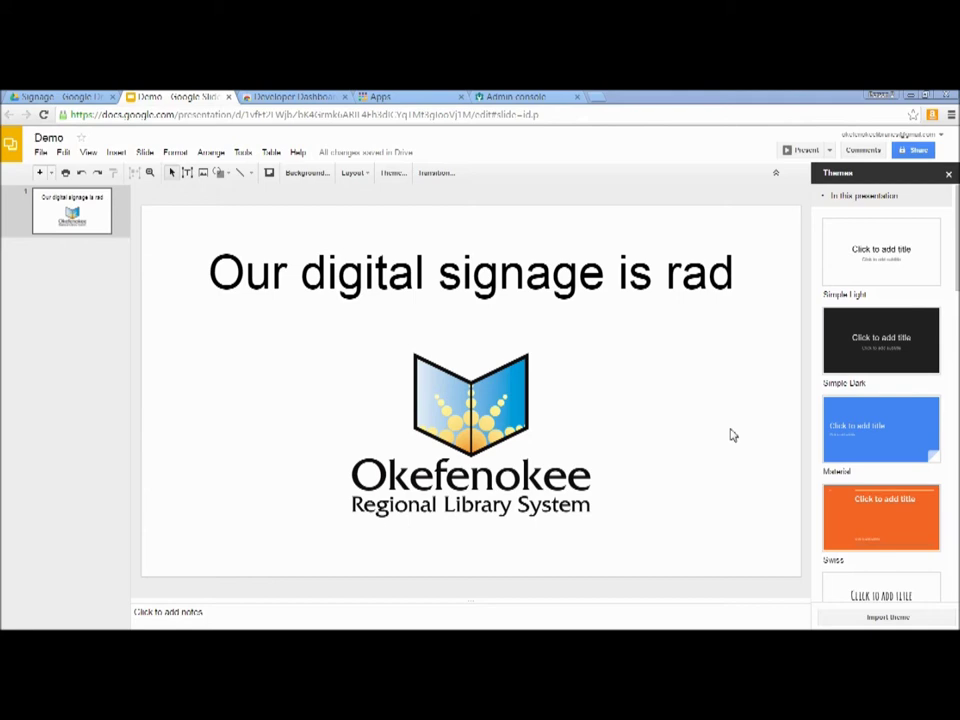
- Publish the presentation to the web, auto-advancing every 5 seconds, starting on load and restarting after the last slide, and copy its link
click(44, 157)
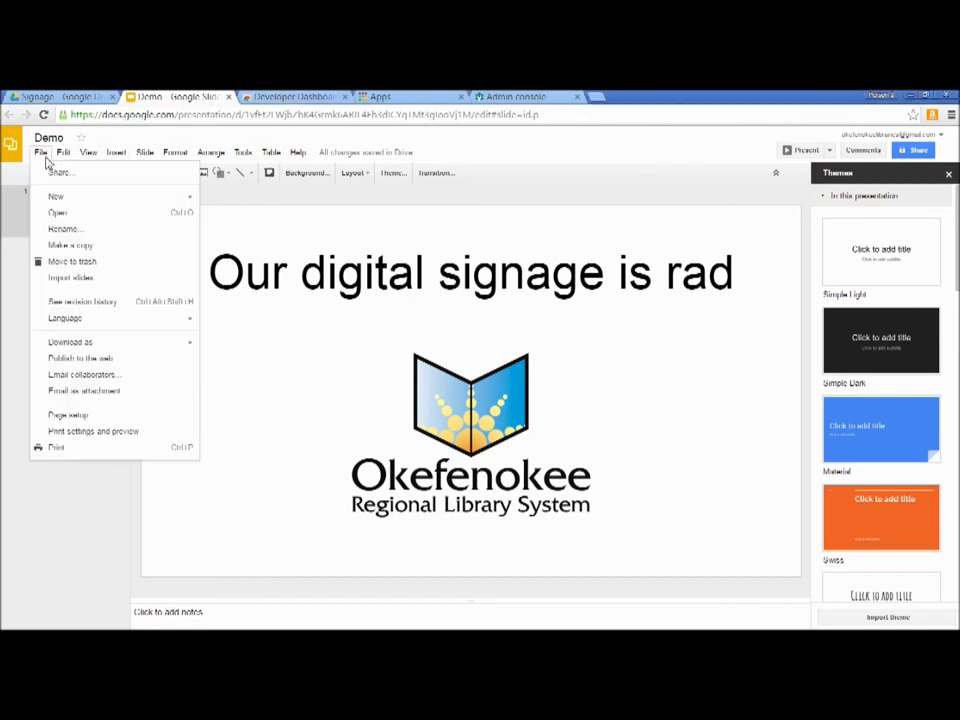
click(130, 368)
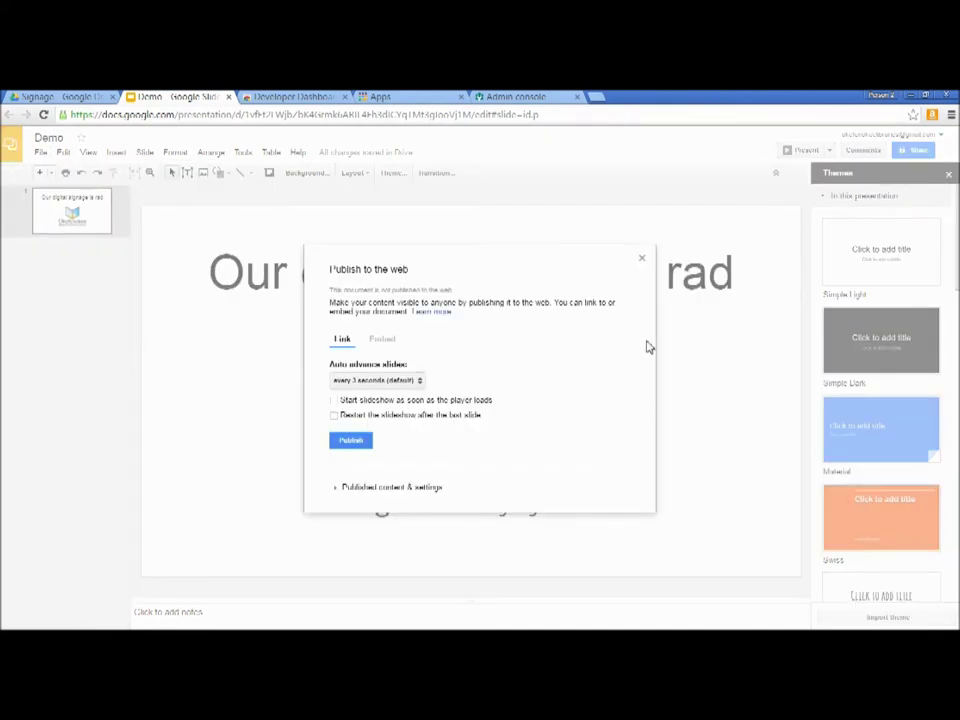
click(418, 381)
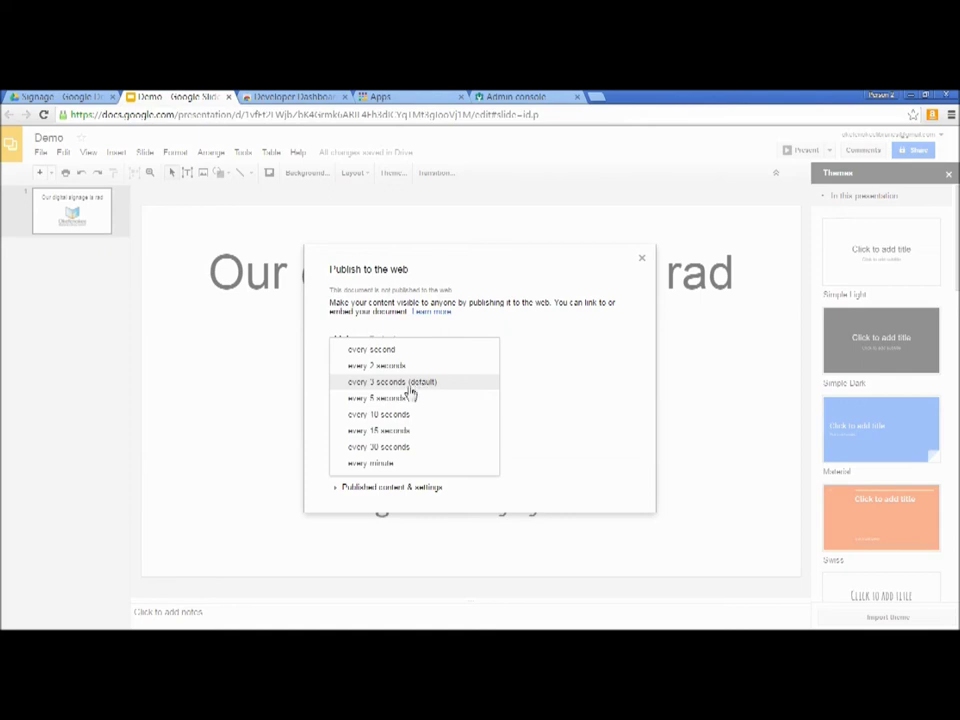
click(394, 399)
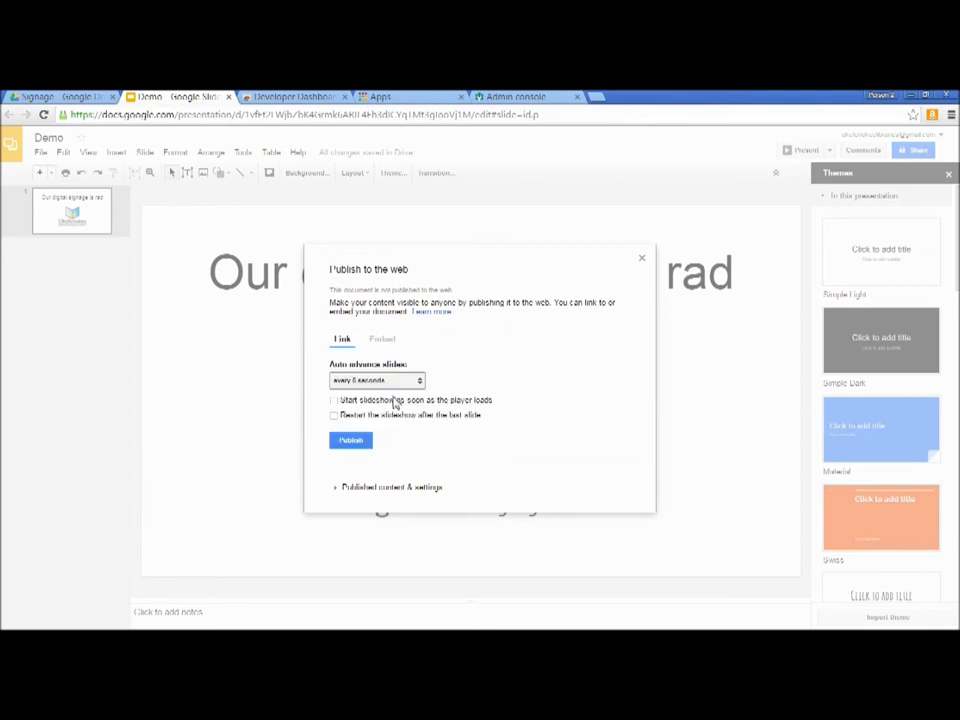
click(338, 401)
click(334, 415)
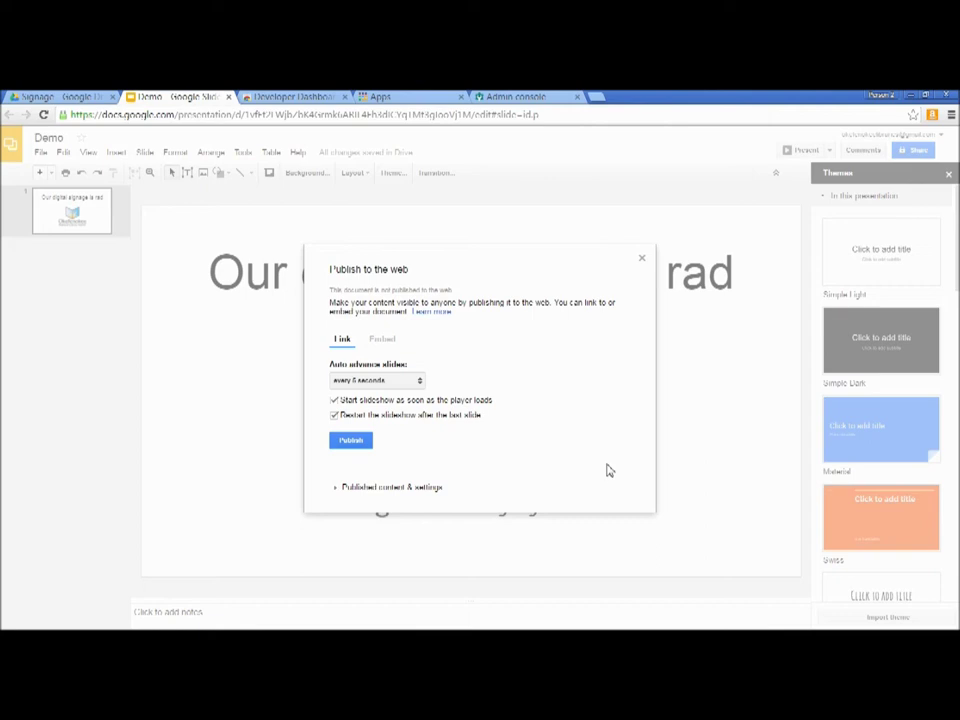
click(350, 447)
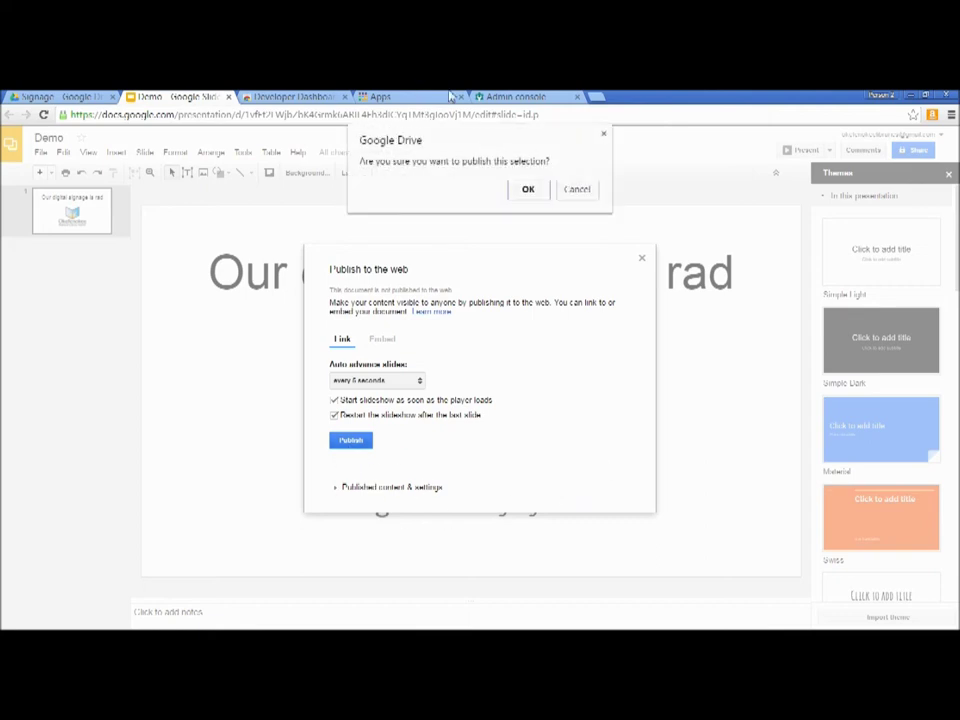
click(529, 190)
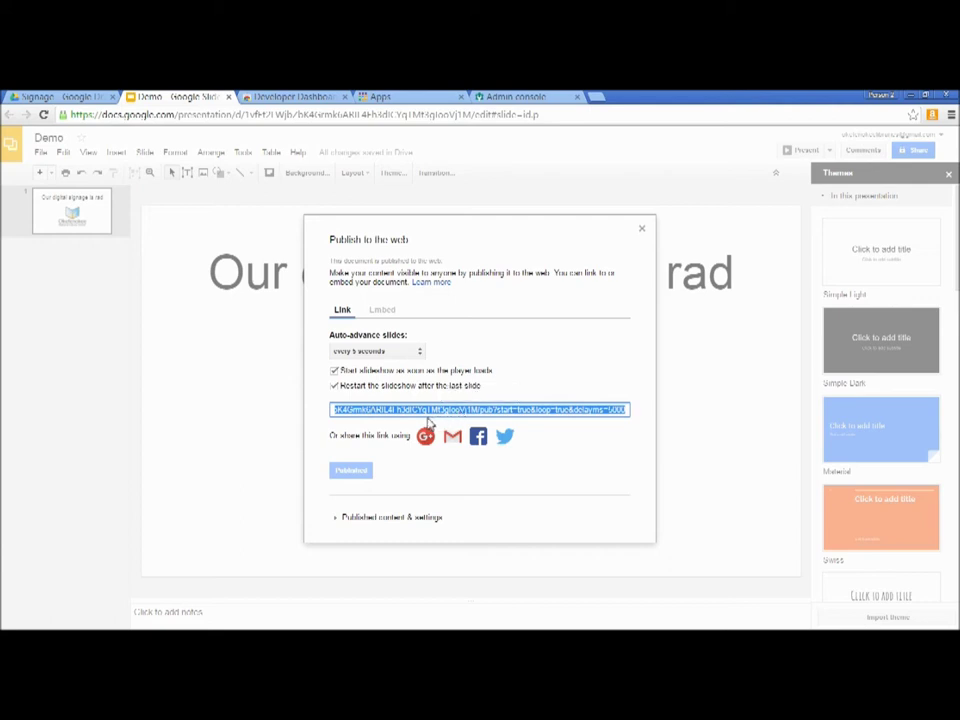
- Launch Chrome App Builder from the chrome://apps page and set the app name to Demo App
click(305, 96)
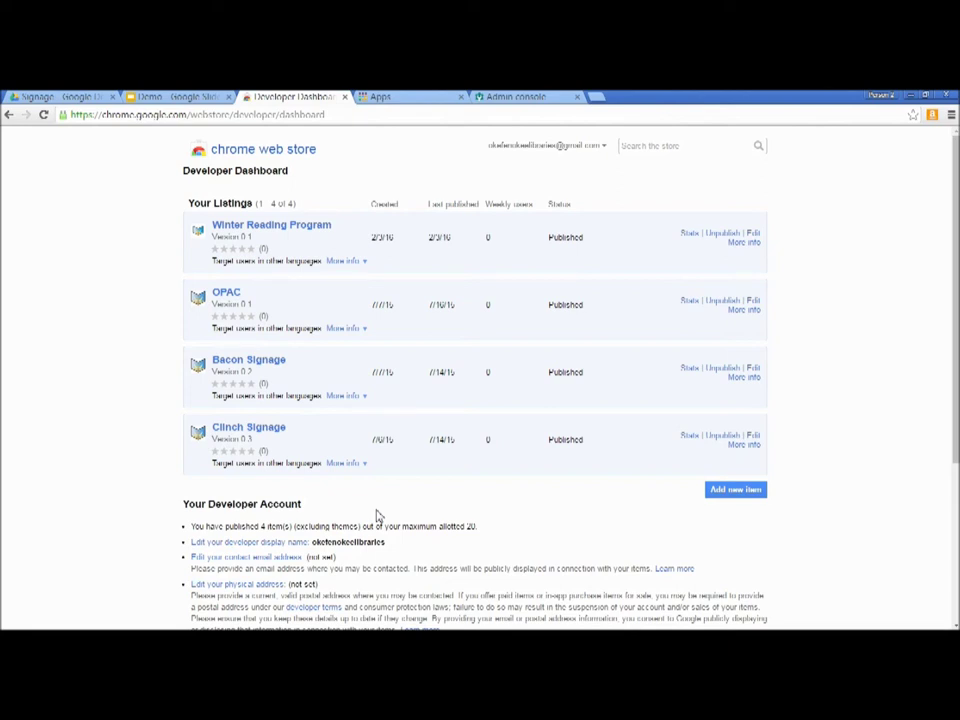
click(441, 98)
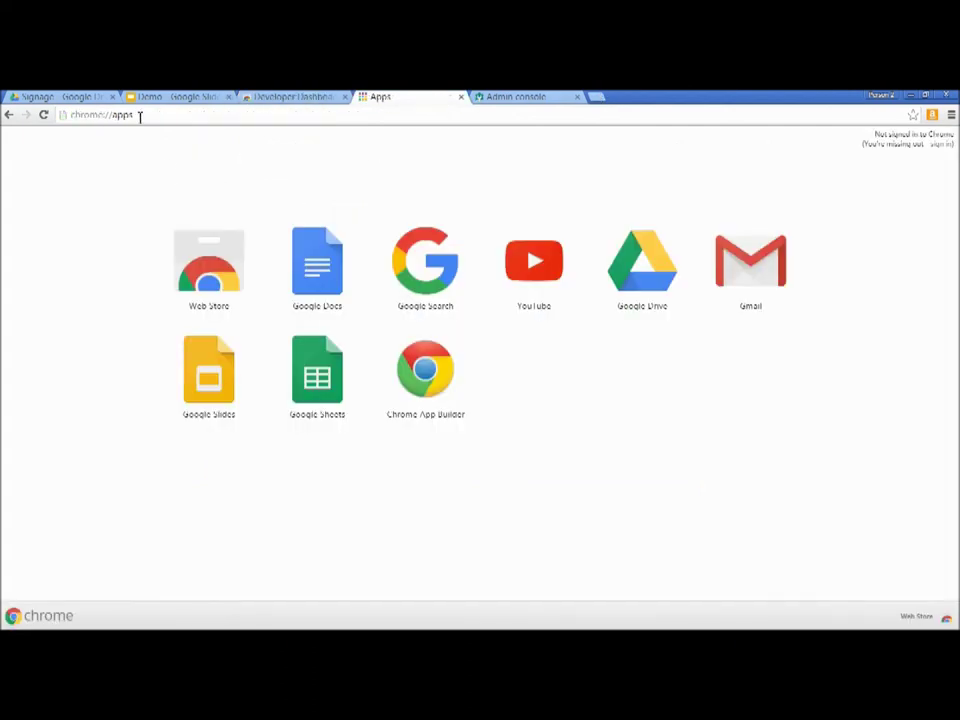
click(74, 115)
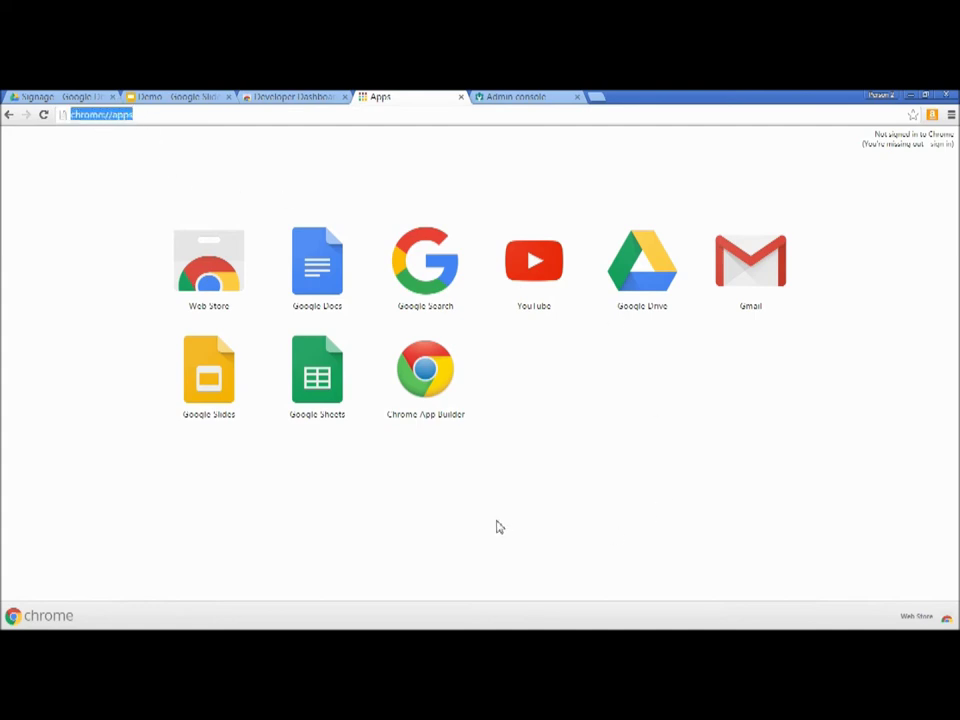
click(427, 398)
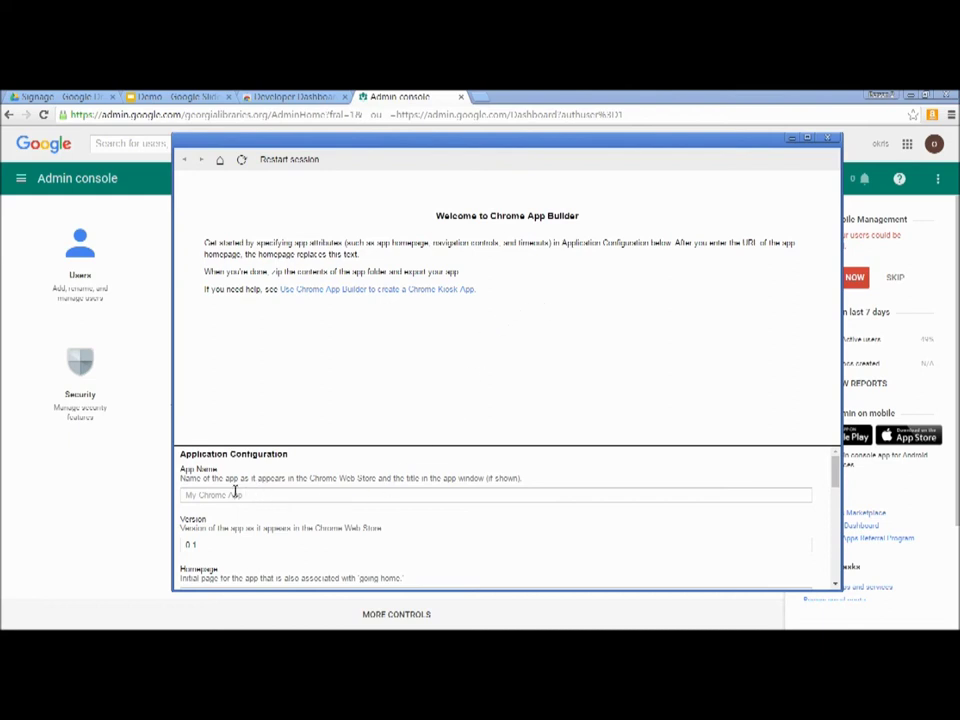
text(Lib)
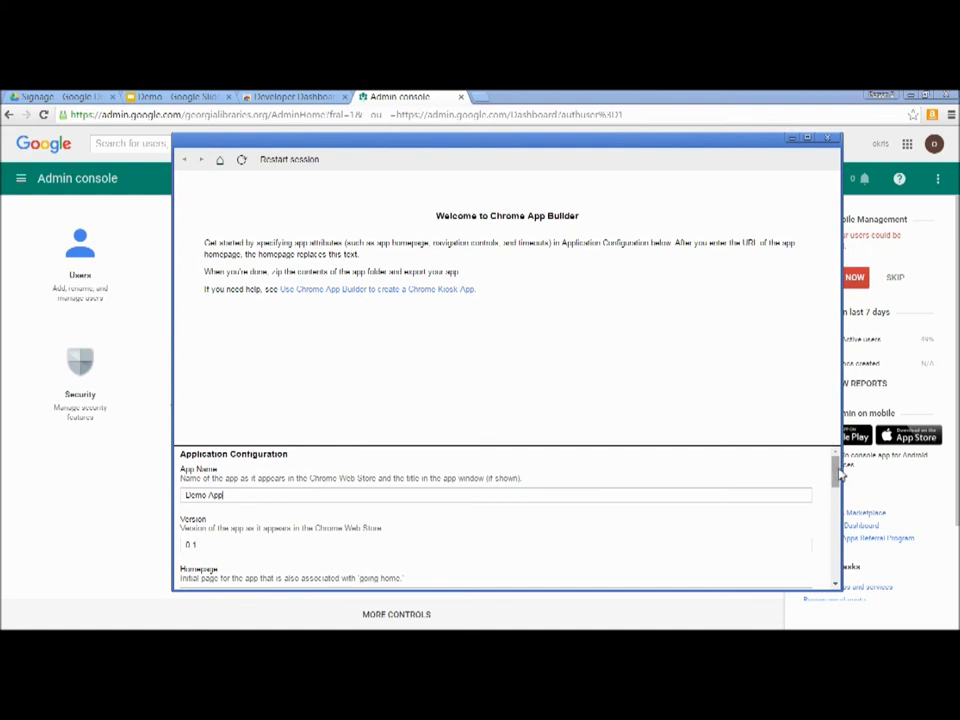
- Paste the published presentation link as the app's homepage
drag(838, 461, 836, 500)
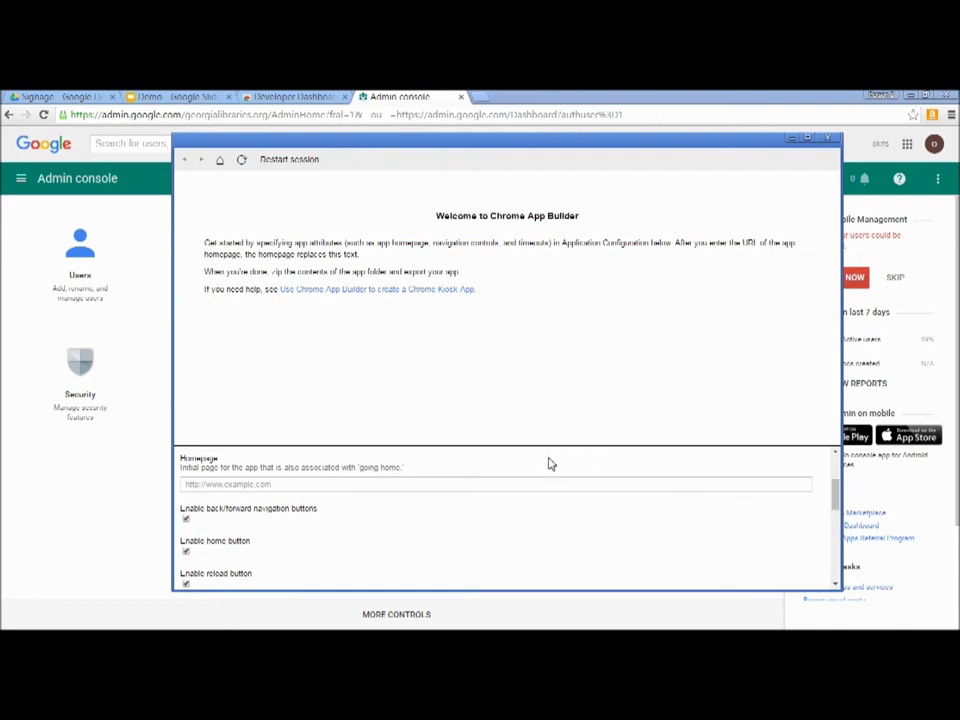
right_click(236, 486)
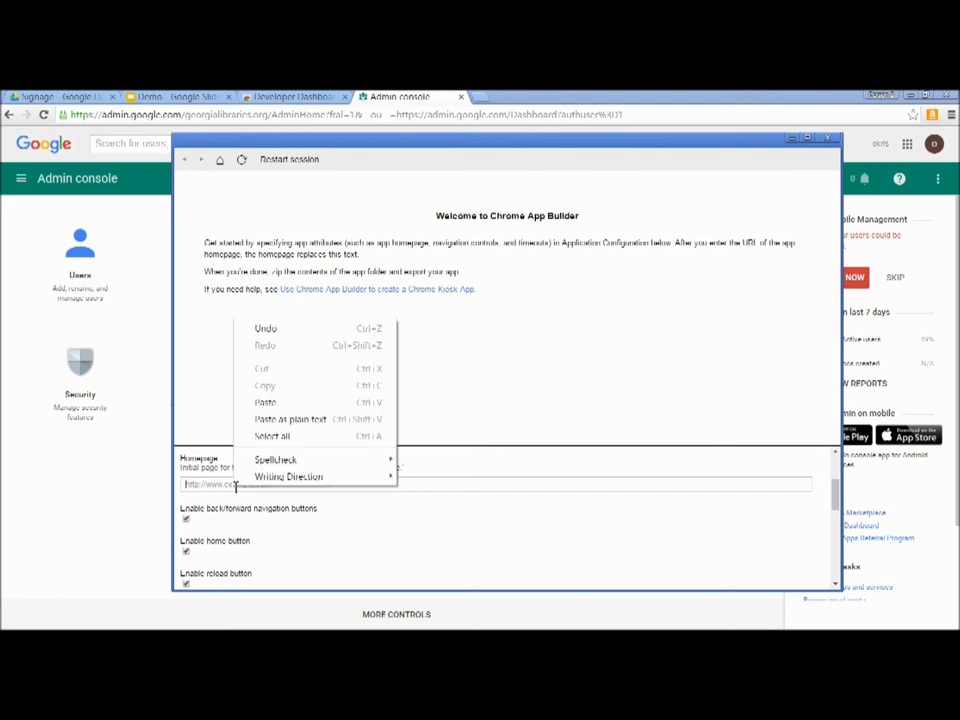
click(274, 402)
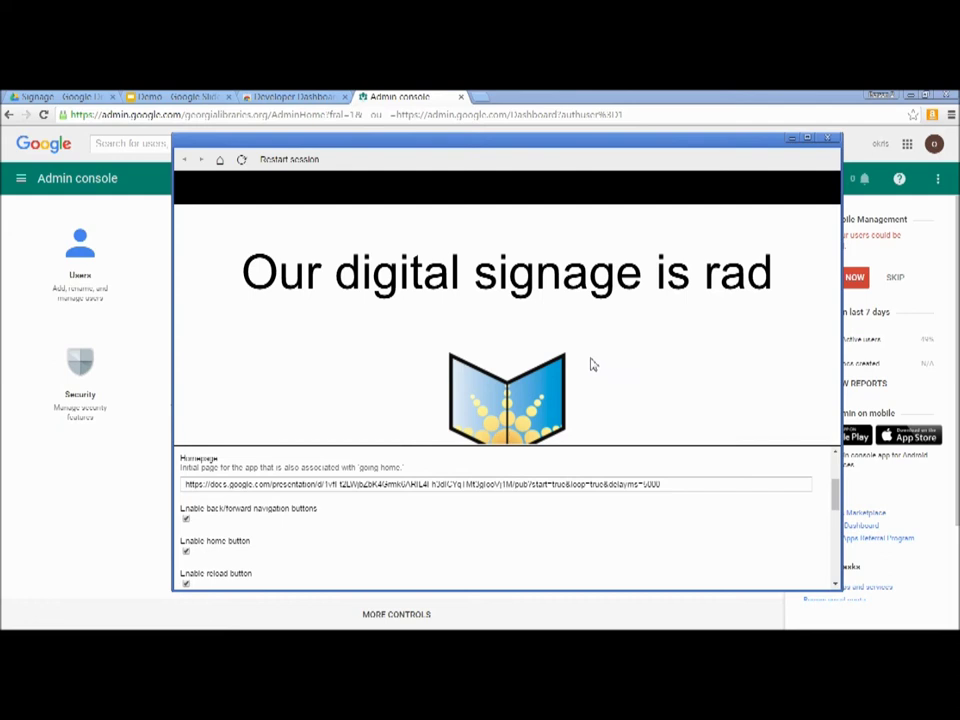
- Disable the app's back/forward navigation, home, reload and Restart session buttons
click(185, 519)
click(186, 552)
click(186, 586)
scroll(378, 547, down, 3)
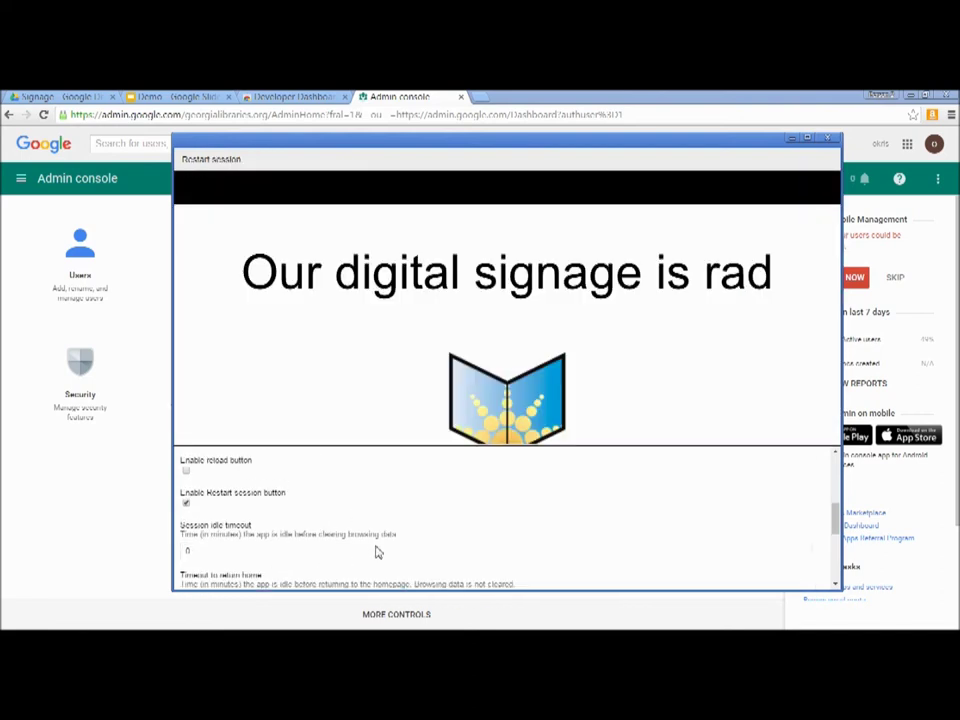
click(186, 499)
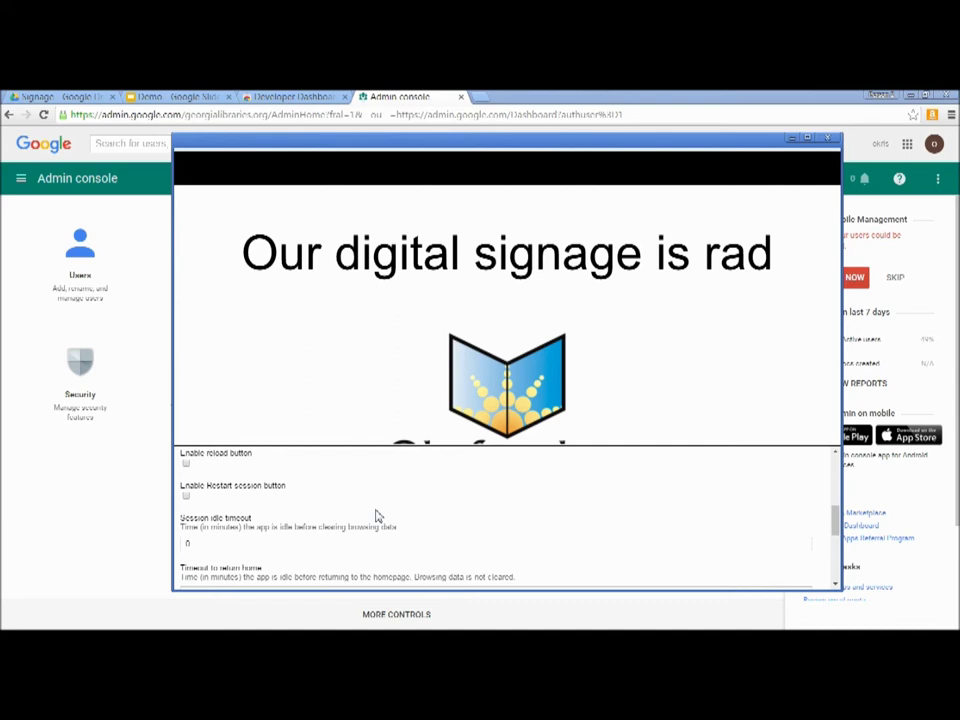
- Export the kiosk app into the demo app folder on the desktop and close Chrome App Builder
scroll(378, 516, down, 1)
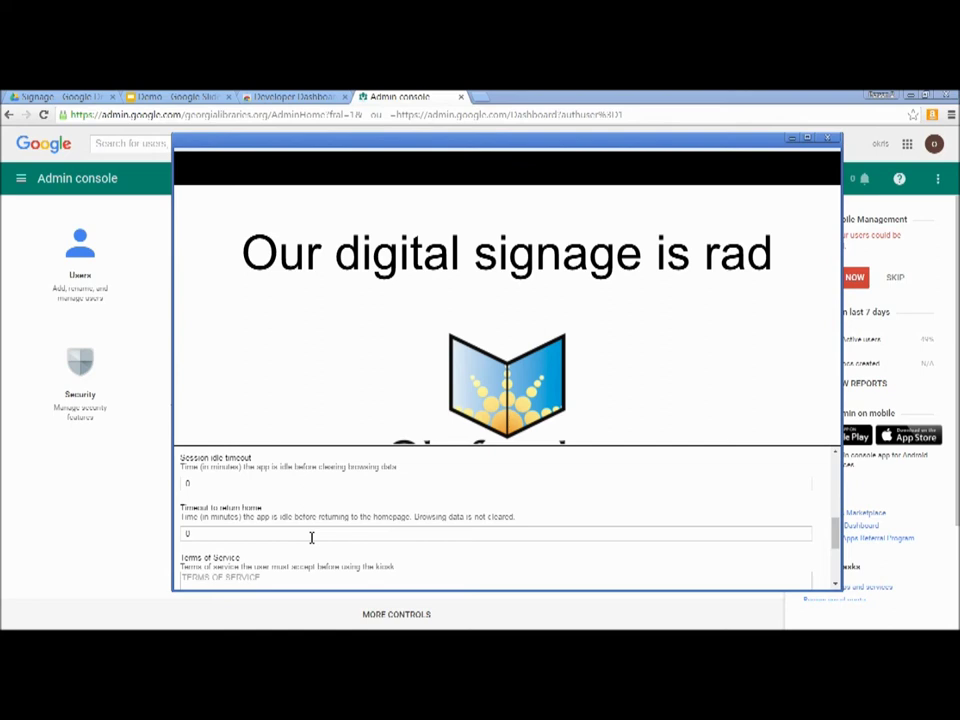
scroll(311, 538, down, 4)
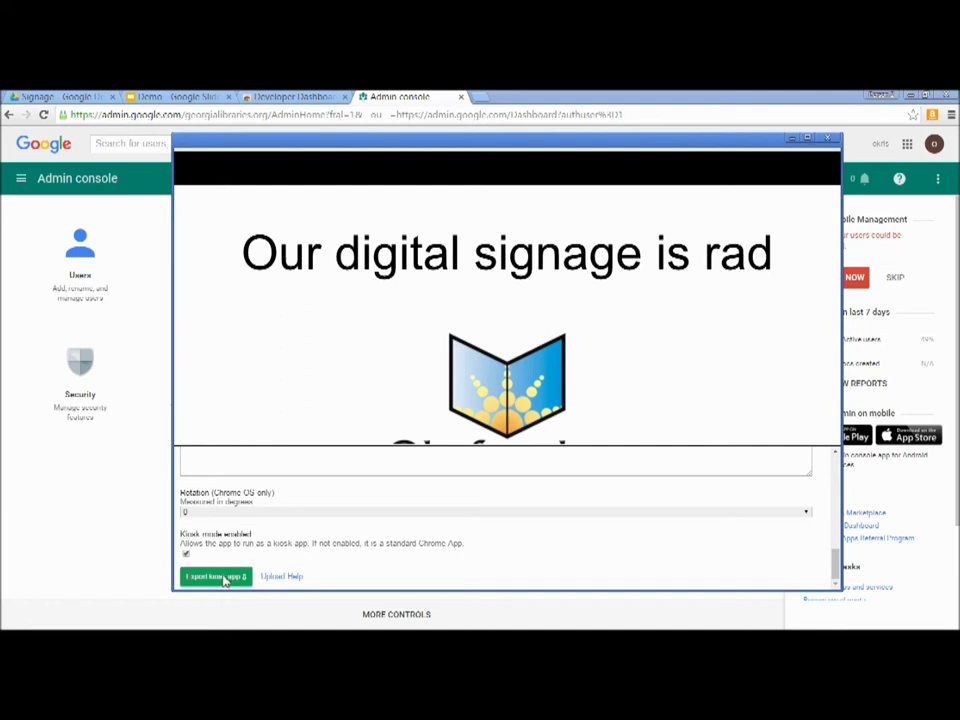
click(218, 577)
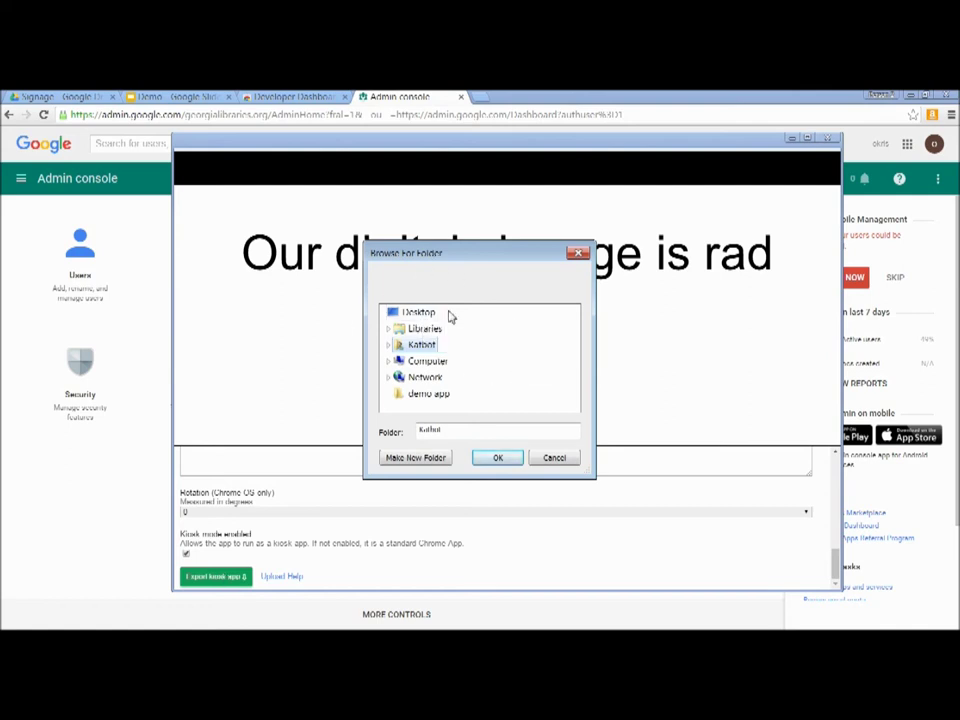
click(422, 396)
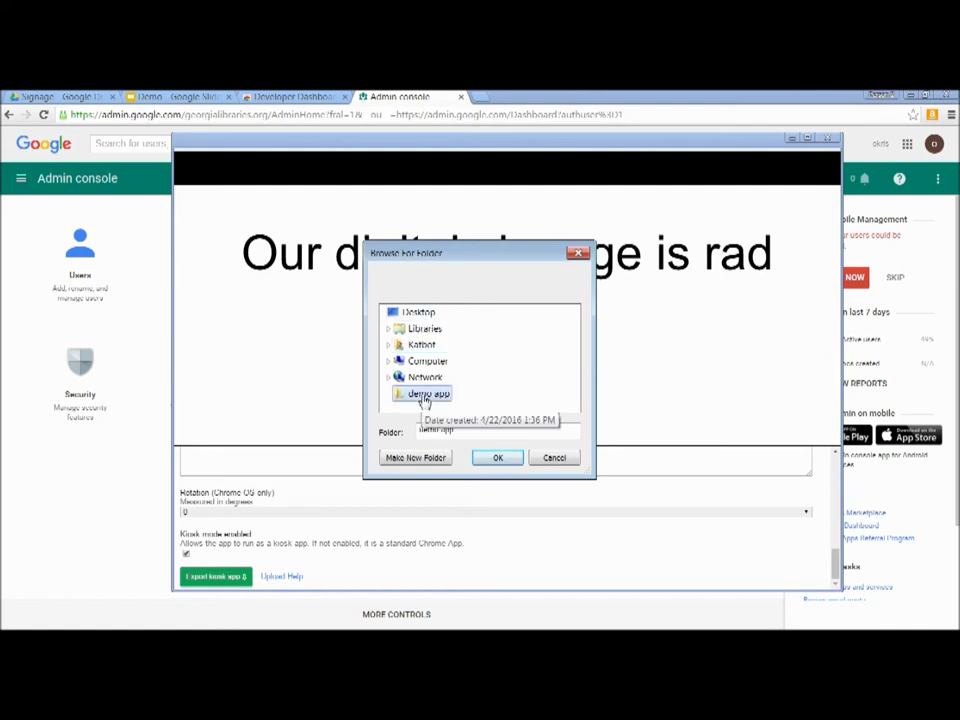
click(497, 460)
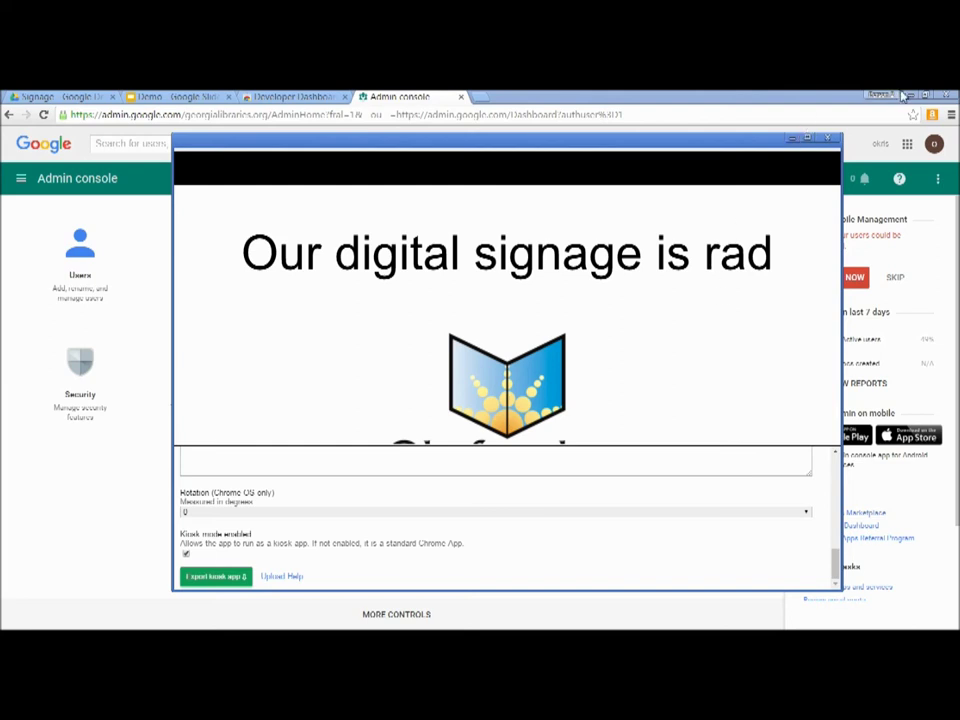
click(829, 138)
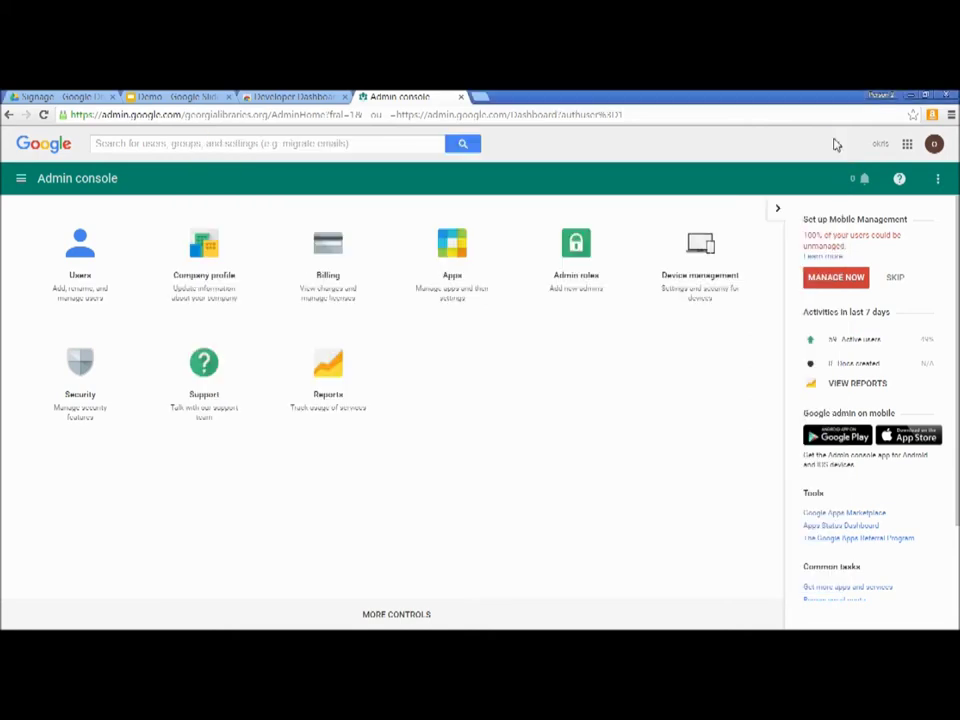
- Clear the open windows off the desktop and examine the exported files inside the demo app folder
click(907, 96)
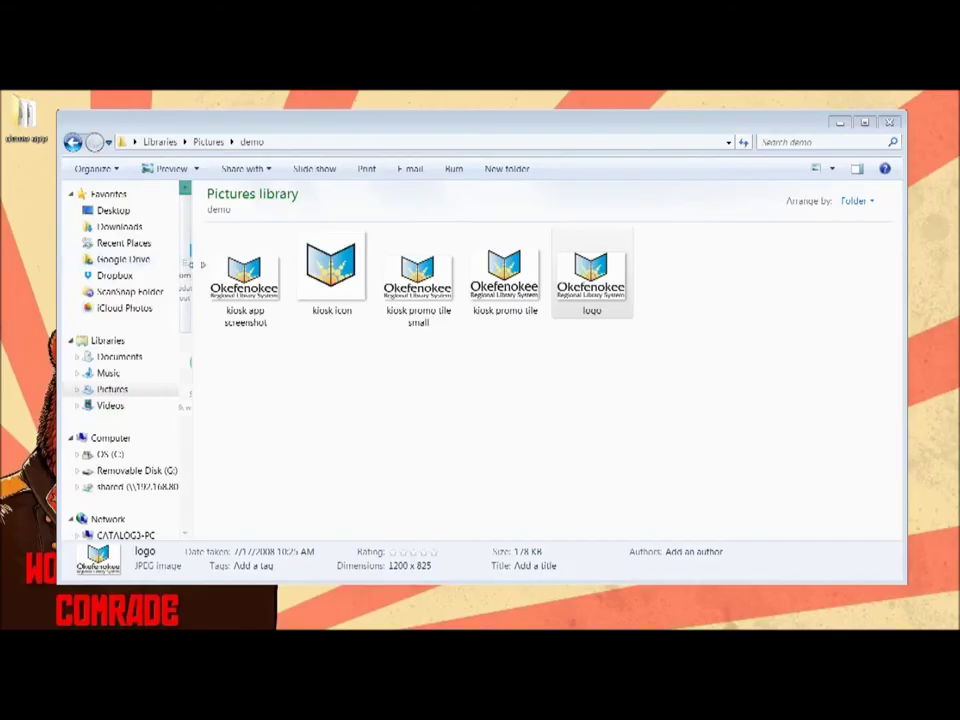
click(840, 123)
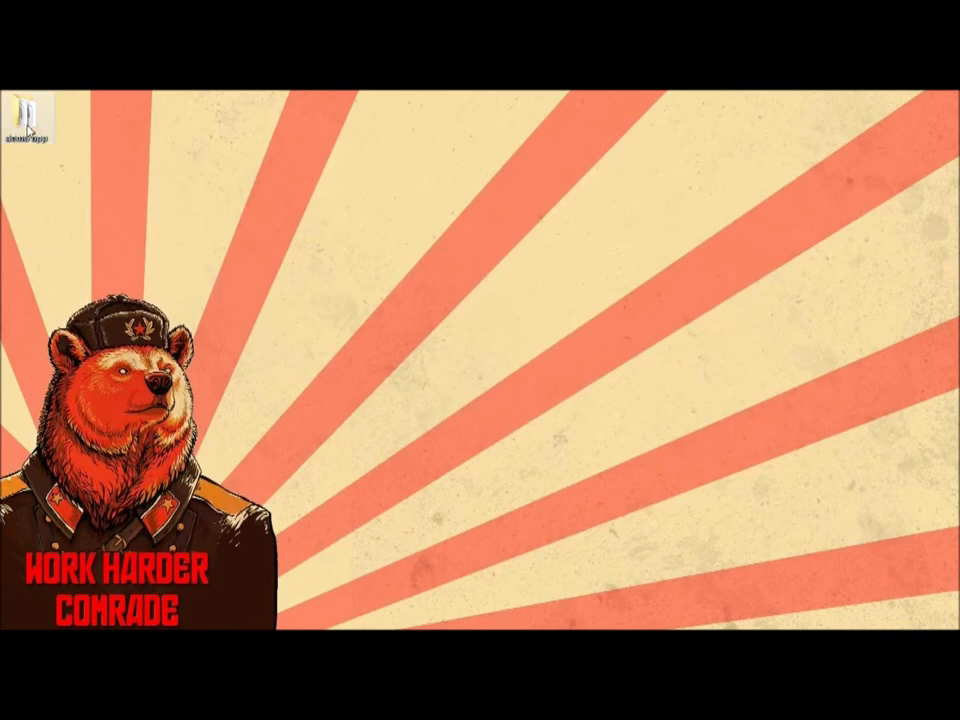
double_click(28, 118)
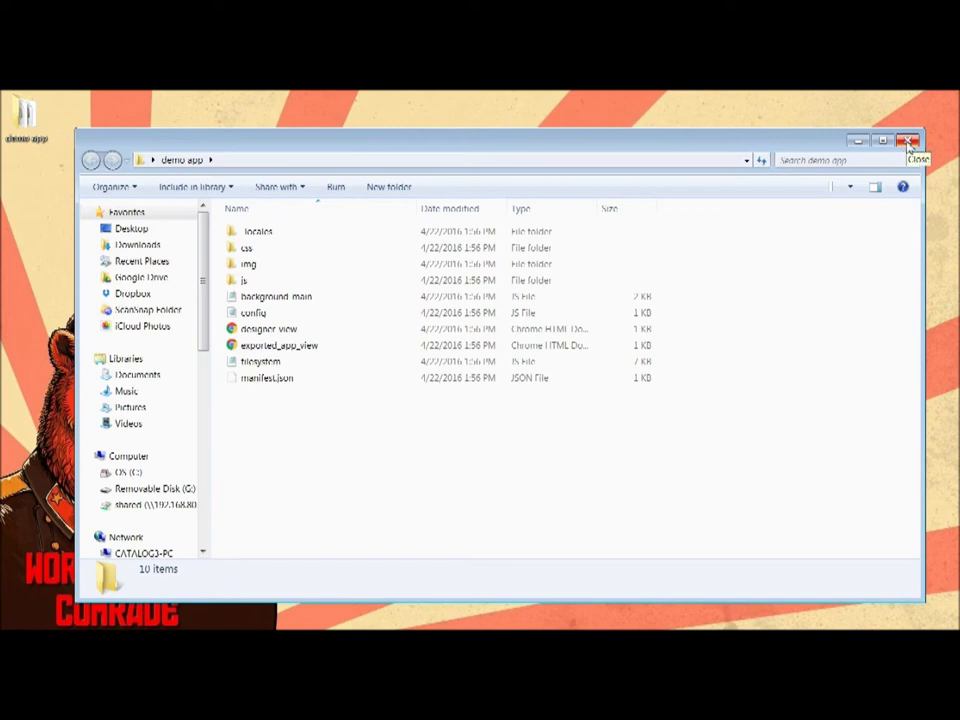
click(909, 142)
- Compress the demo app folder on the desktop into a zip file
right_click(31, 125)
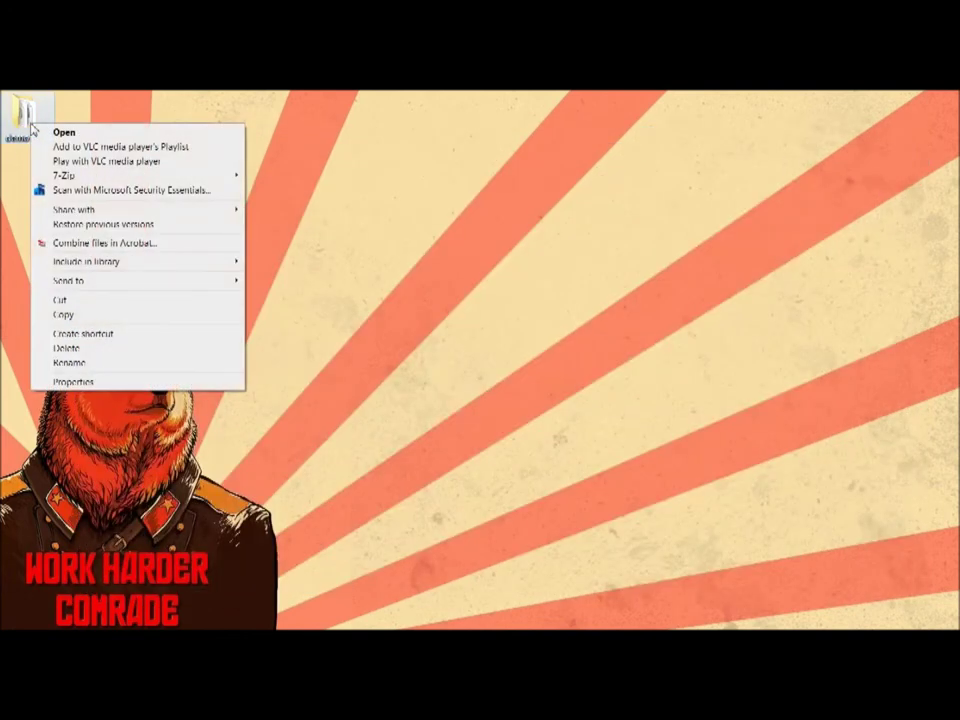
mouse_move(208, 285)
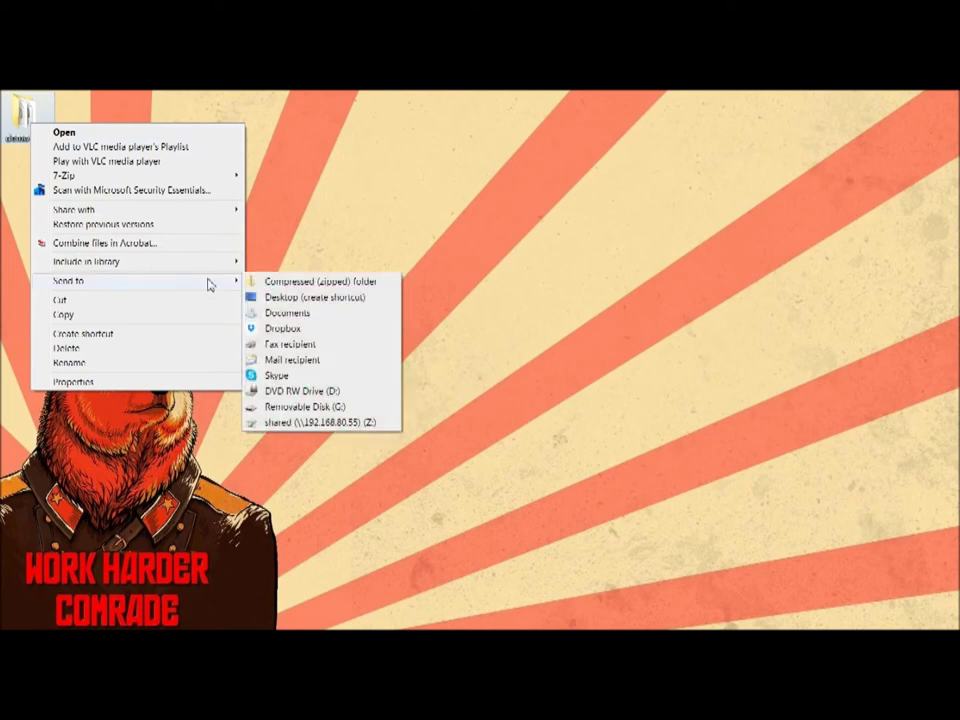
click(307, 286)
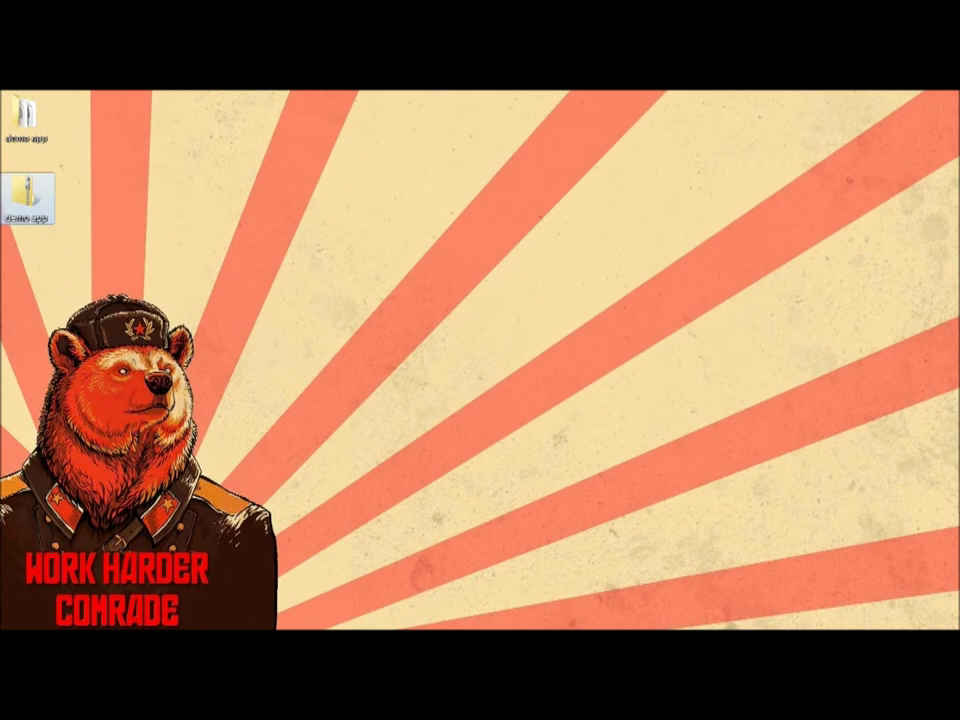
- Switch to Chrome's Developer Dashboard and upload demo app.zip from the desktop as a new item
key(alt+Tab)
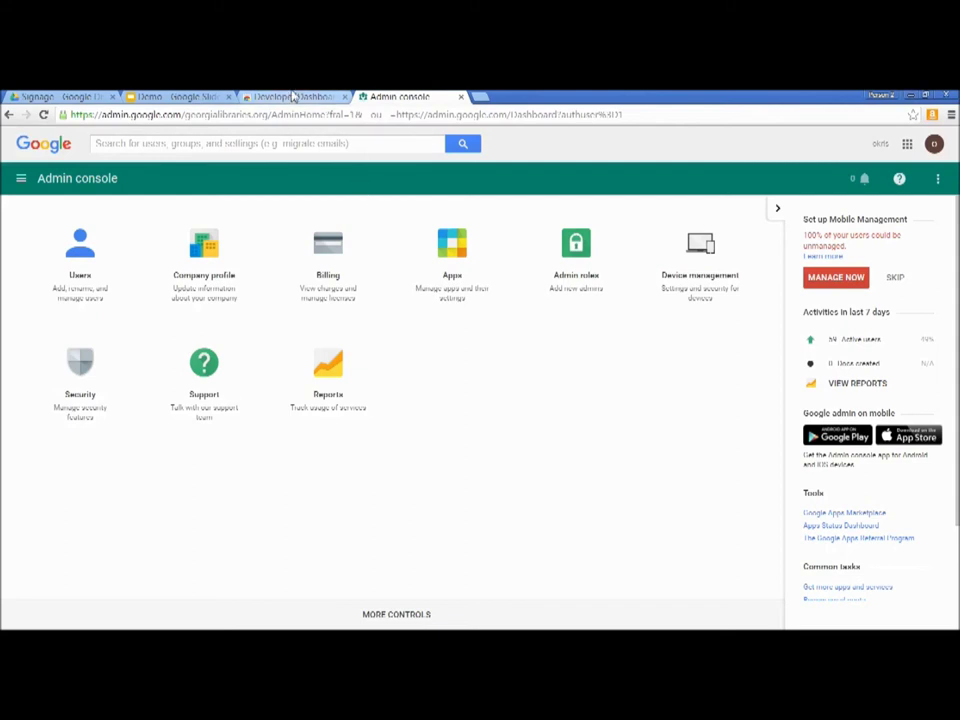
click(294, 96)
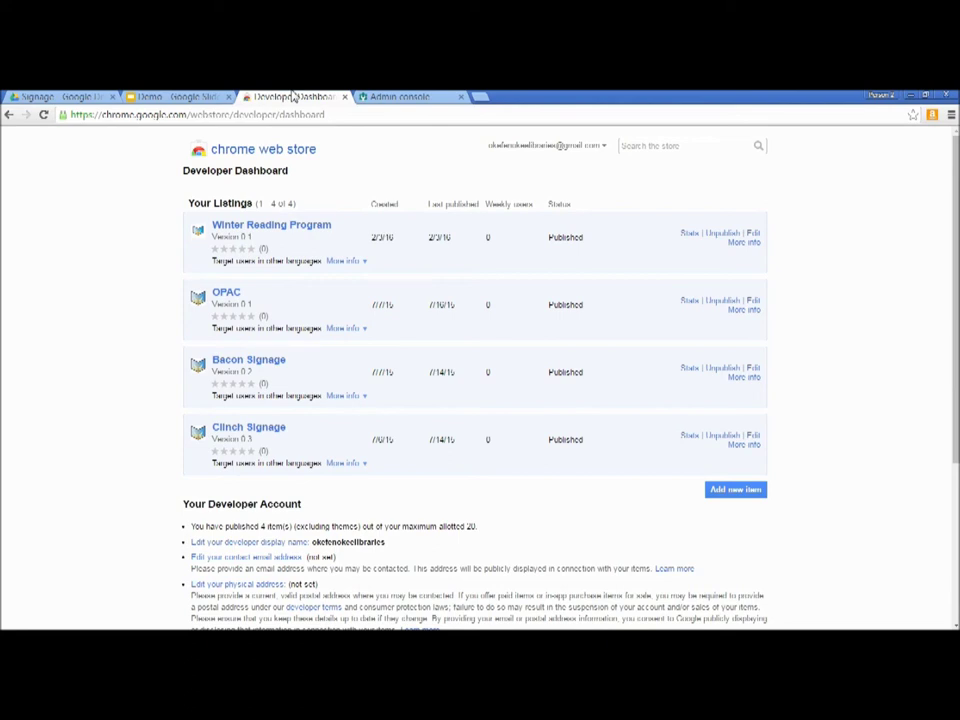
click(736, 490)
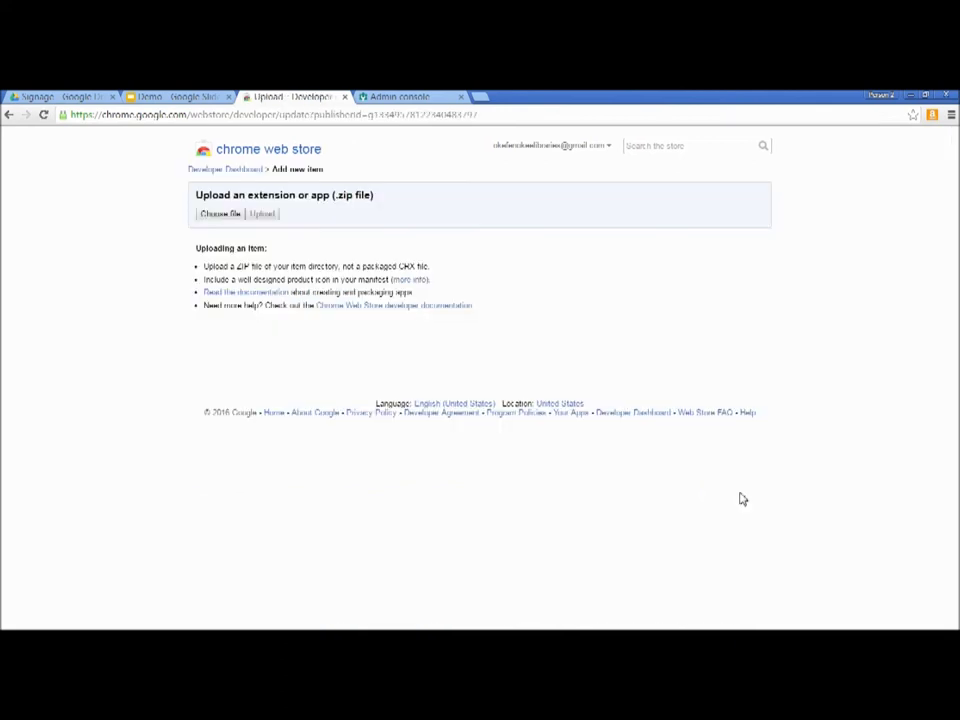
click(236, 219)
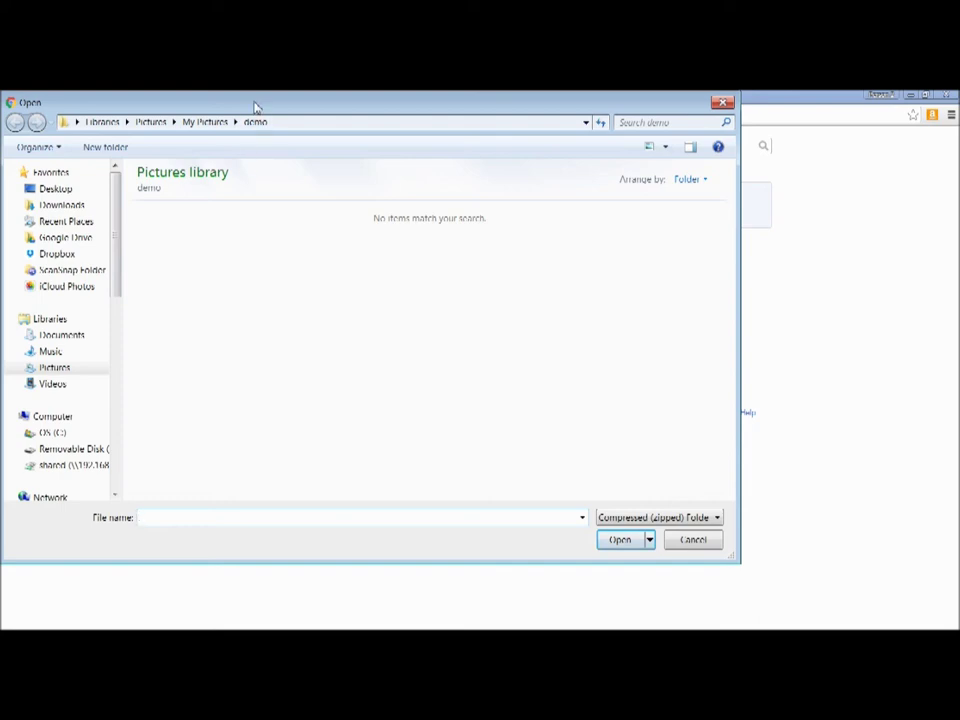
drag(255, 105, 274, 114)
click(90, 197)
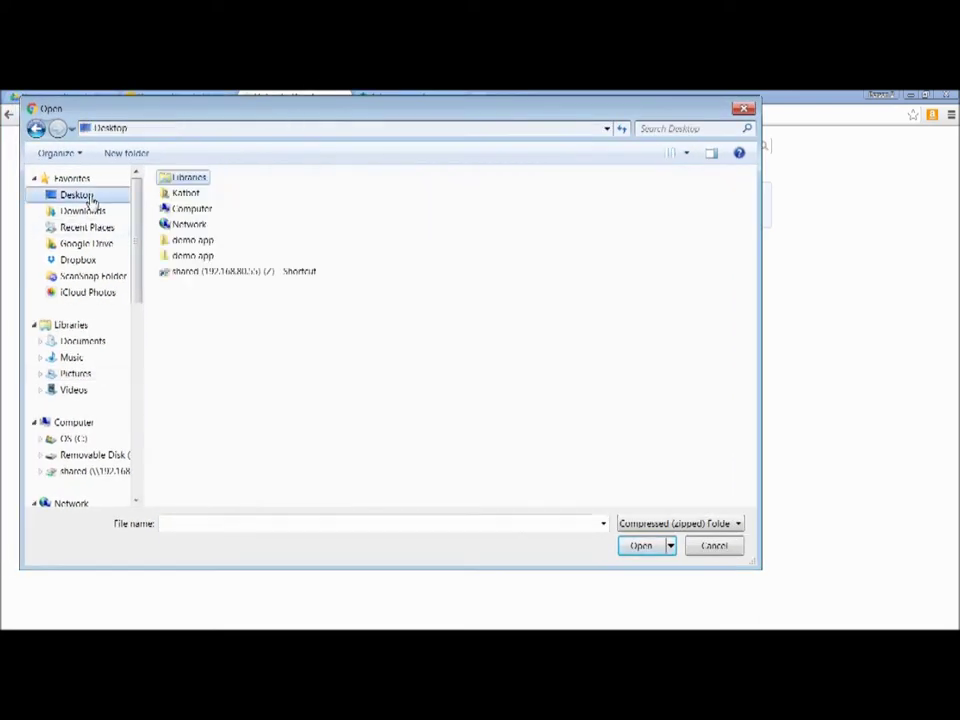
click(186, 257)
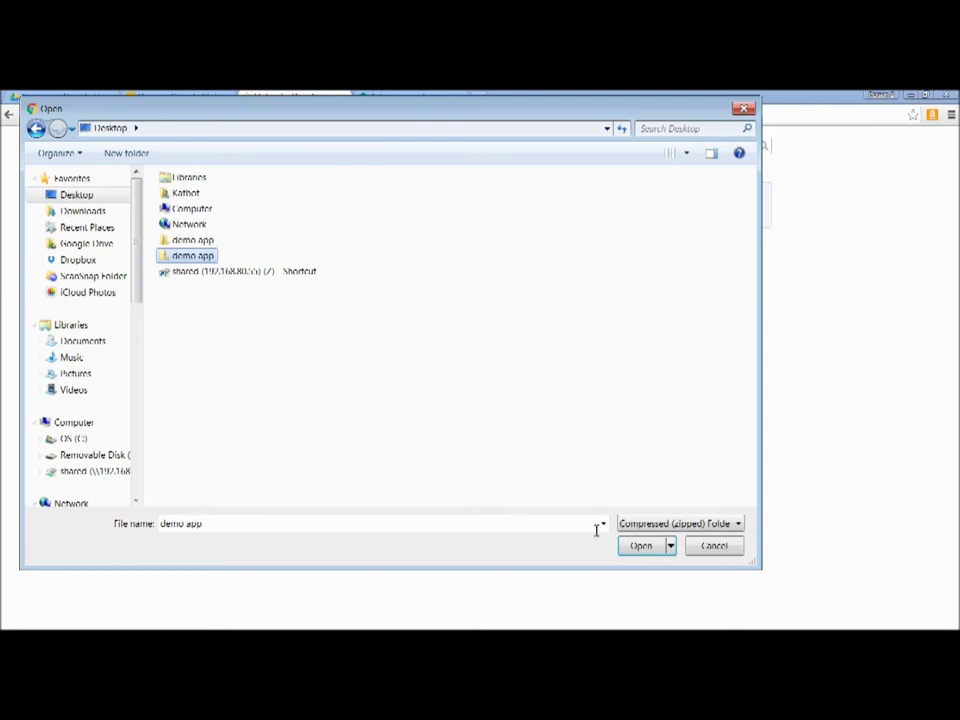
click(640, 546)
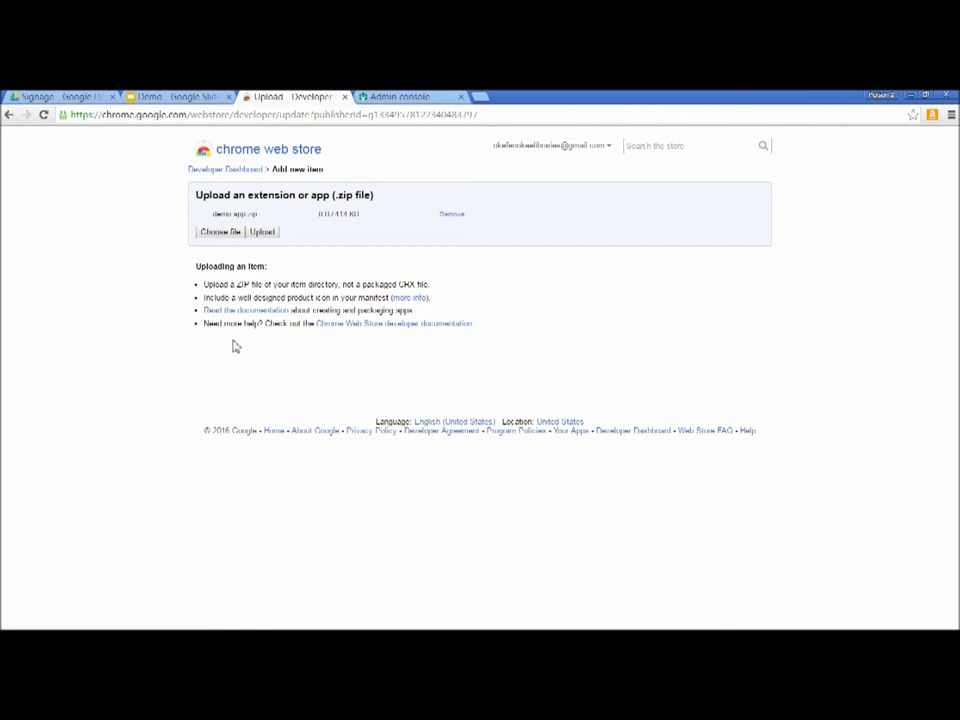
click(262, 232)
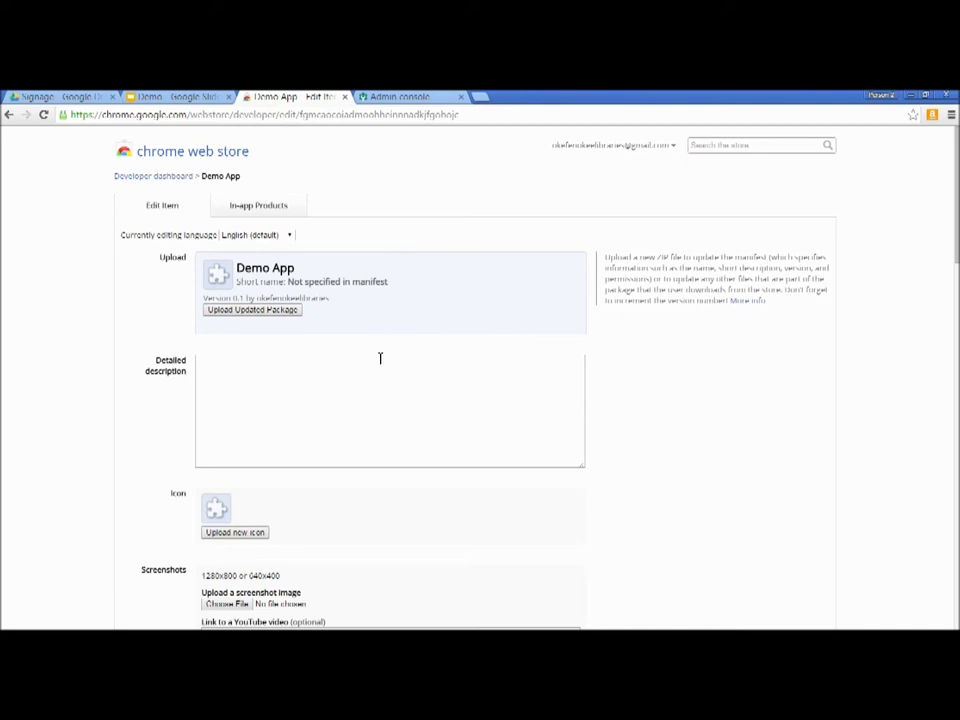
- Enter "Sweet, sweet demo app" as the detailed description of the store listing
click(283, 377)
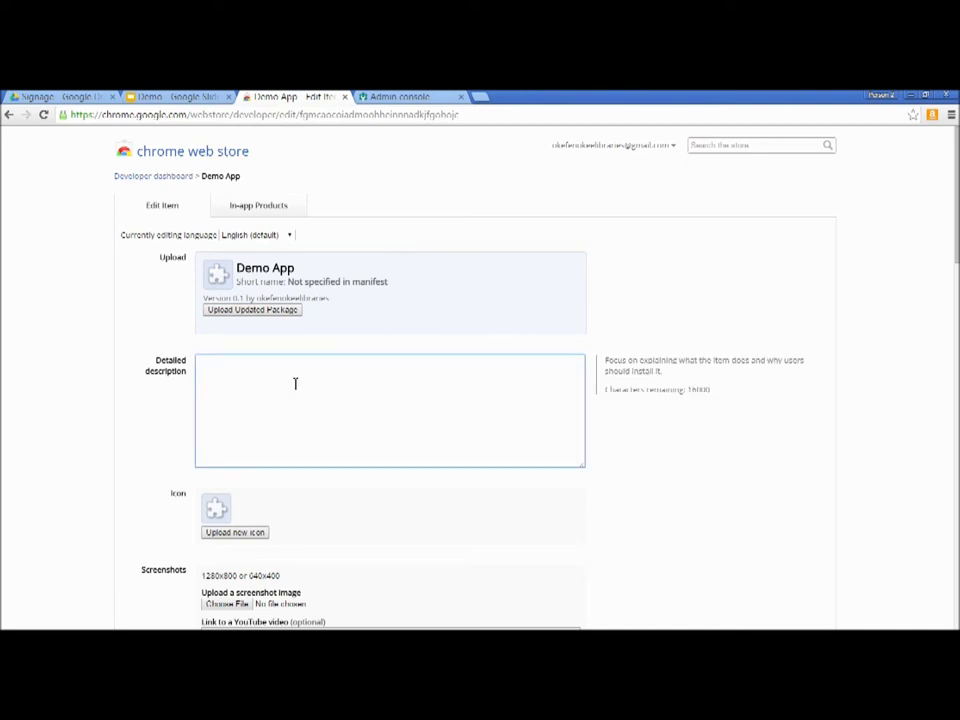
text(T)
text(weet)
text(, sweet d)
text(emo app)
- Upload kiosk icon.jpg from the demo pictures folder as the listing's icon
scroll(441, 493, down, 3)
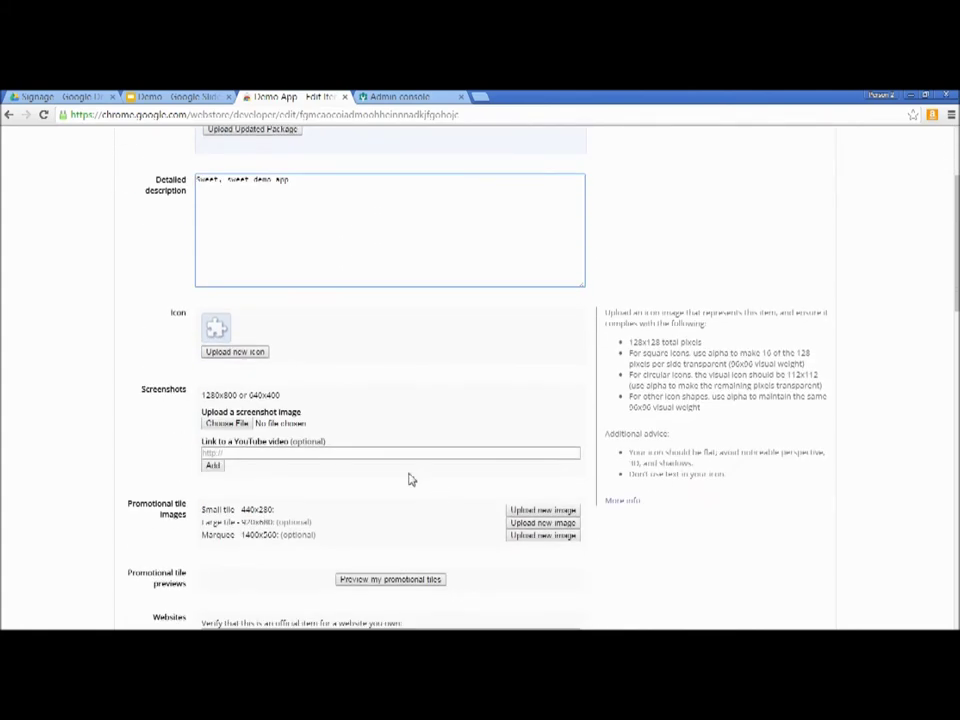
click(241, 355)
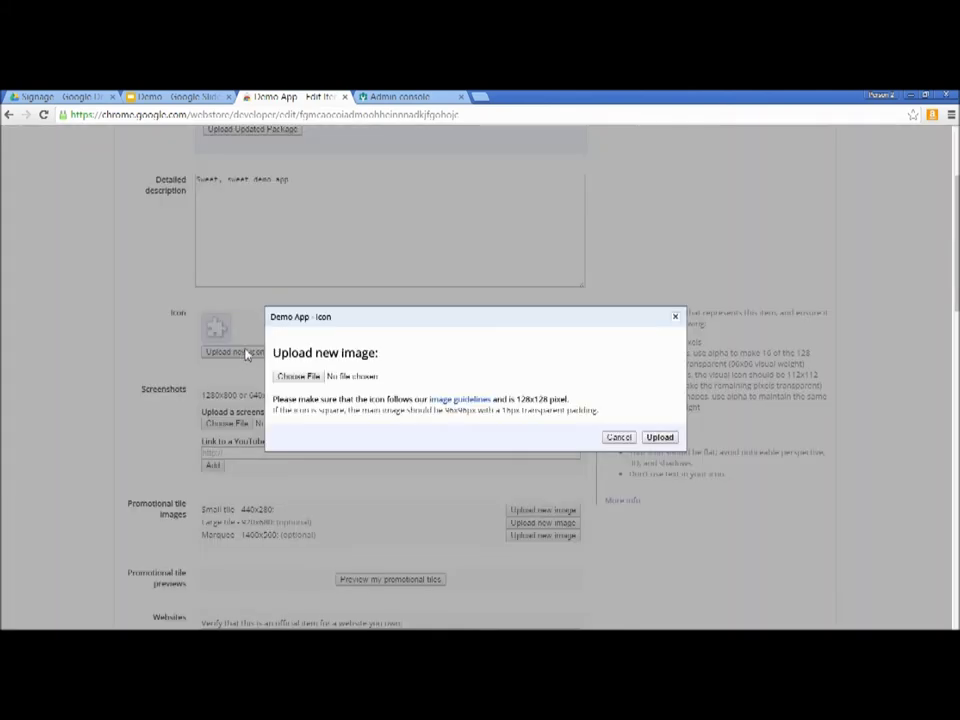
click(291, 380)
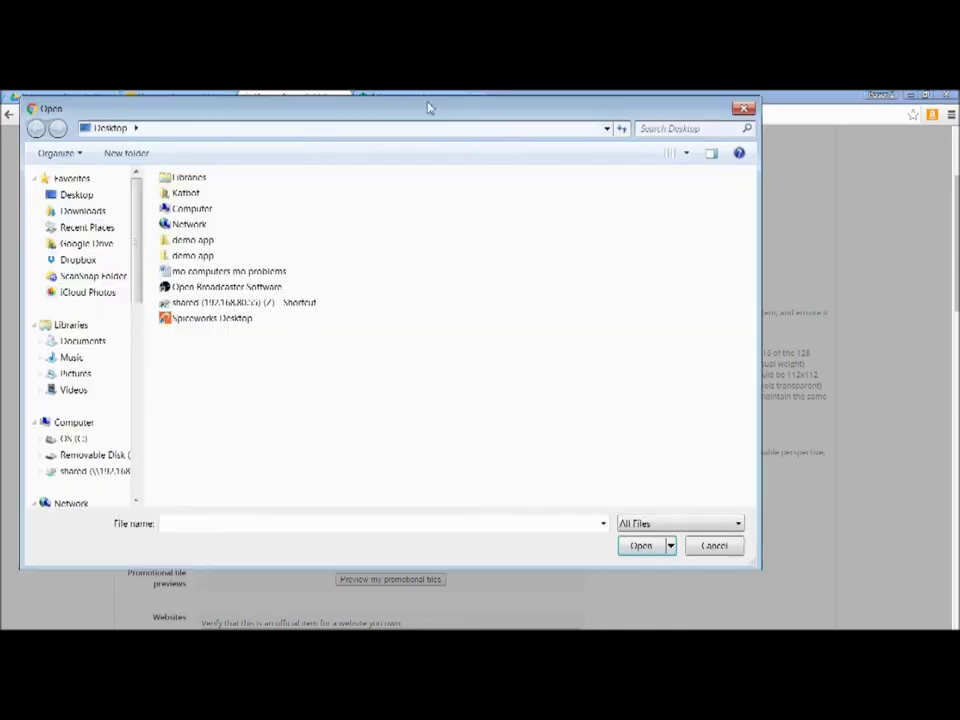
click(75, 374)
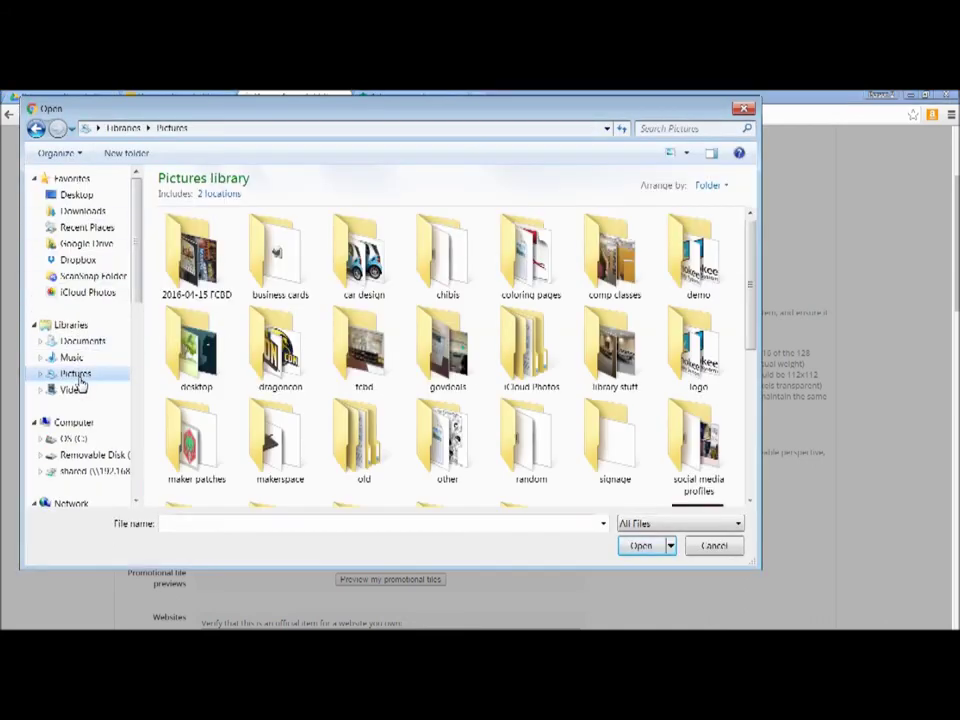
double_click(692, 262)
click(291, 258)
double_click(290, 259)
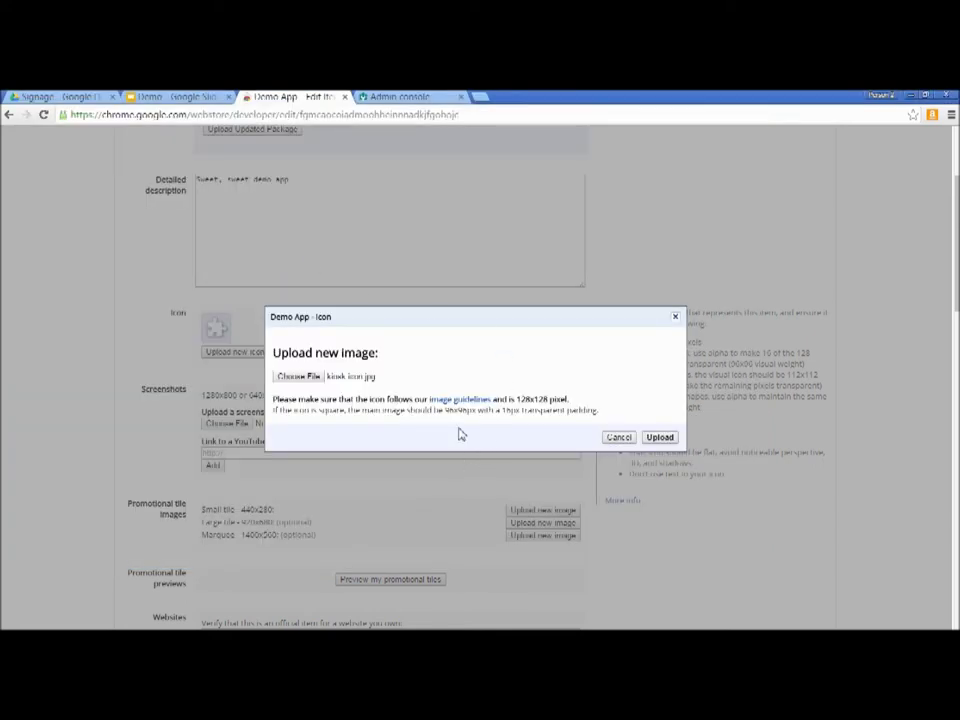
click(669, 438)
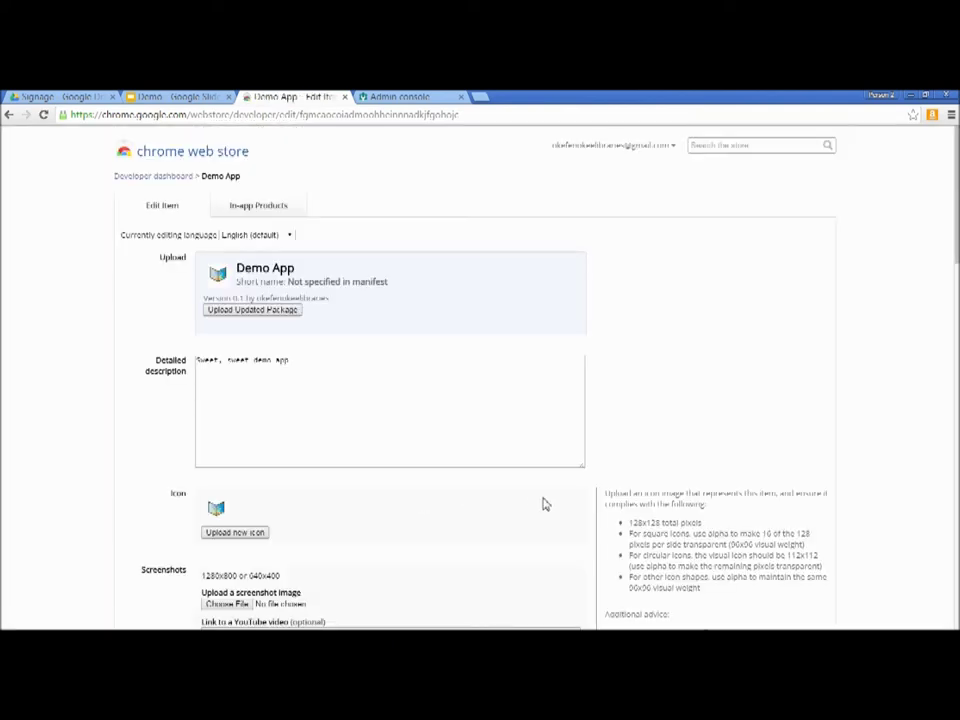
- Upload kiosk app screenshot.jpg from the demo pictures folder as the listing's screenshot image
click(471, 449)
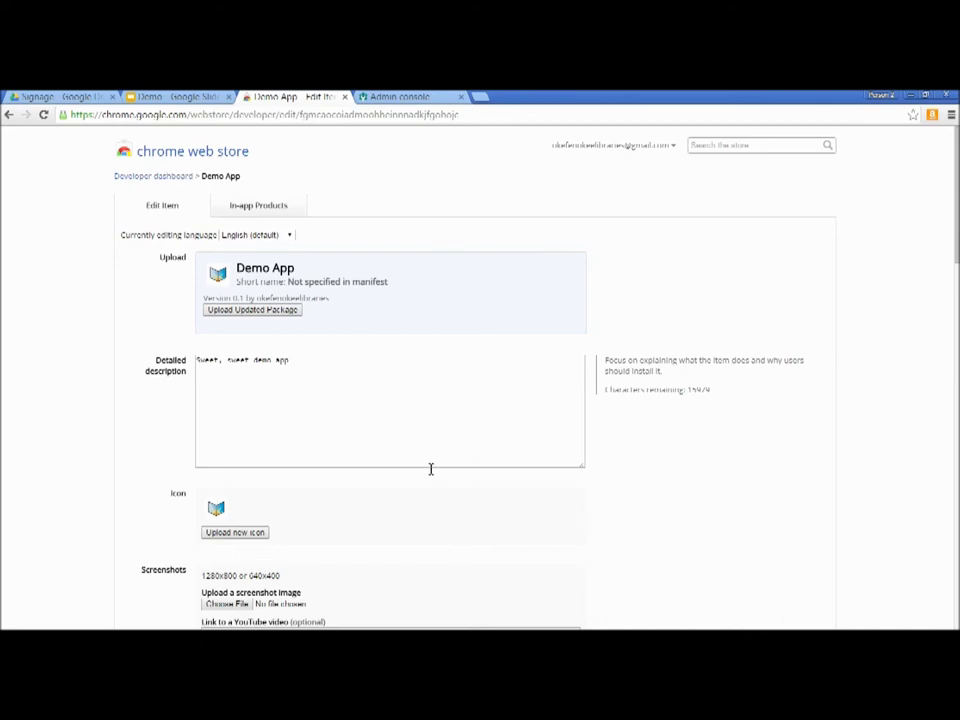
scroll(431, 467, down, 2)
scroll(430, 476, down, 2)
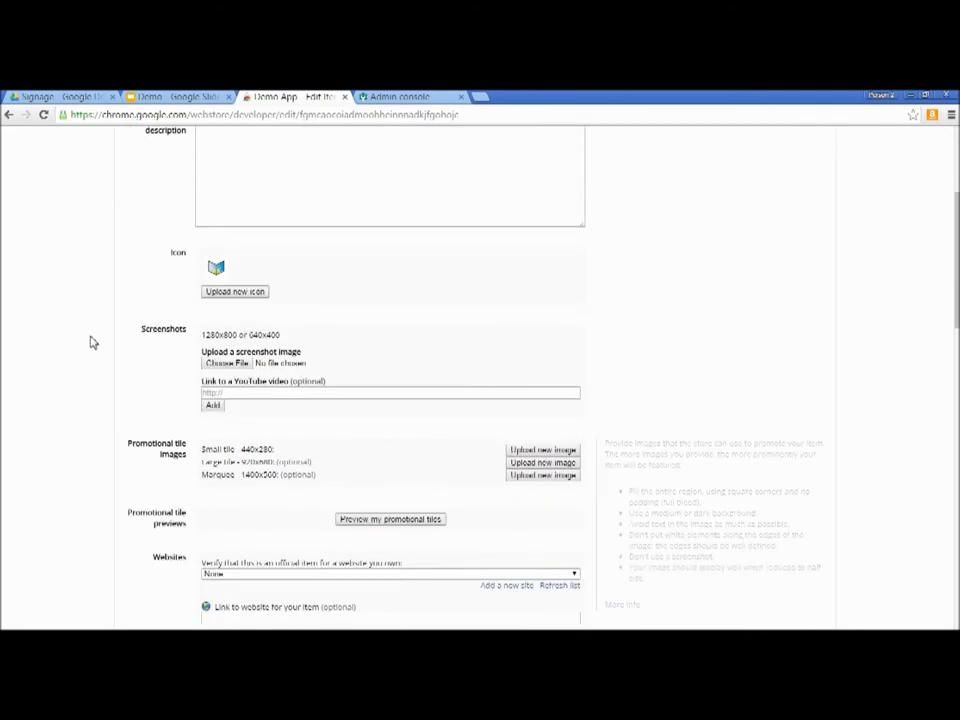
click(227, 365)
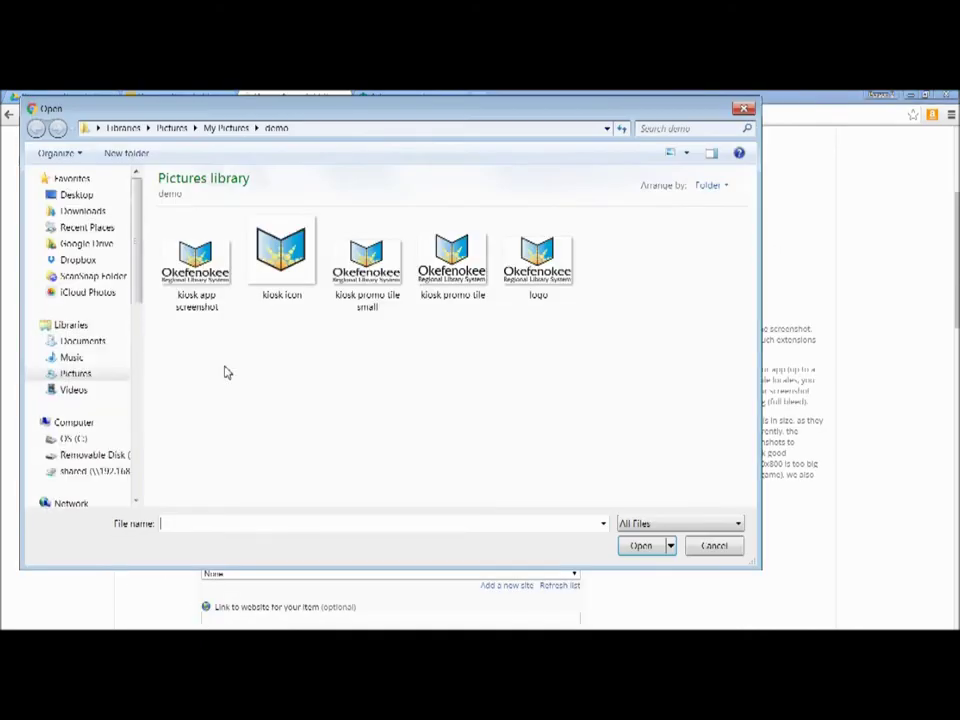
double_click(196, 262)
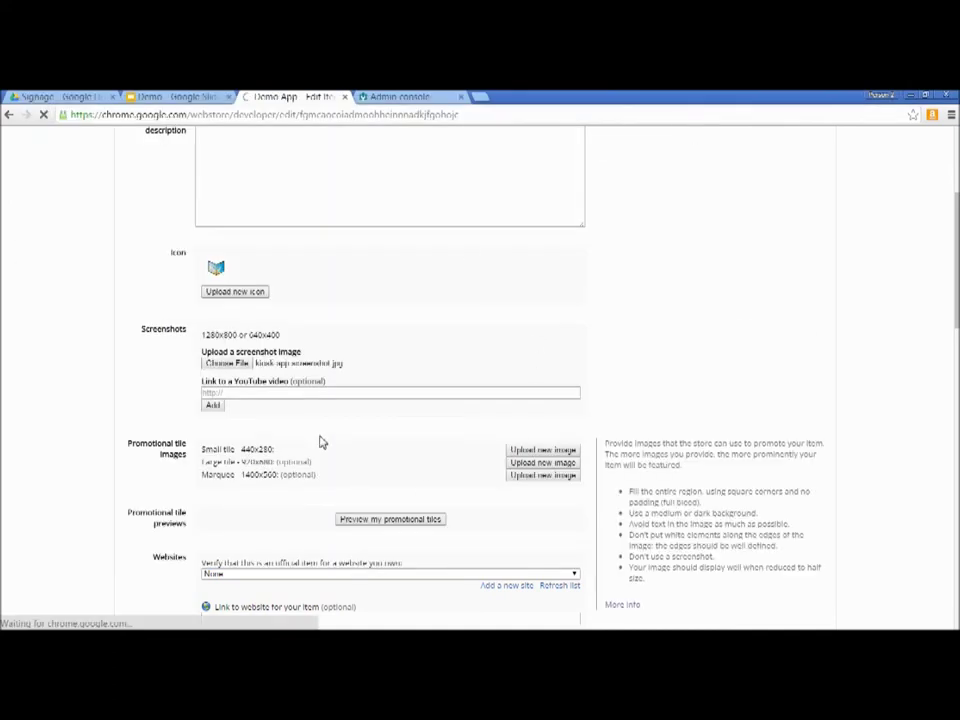
- Upload kiosk promo tile small.jpg from the demo pictures folder as the listing's small promotional tile image
scroll(357, 497, down, 3)
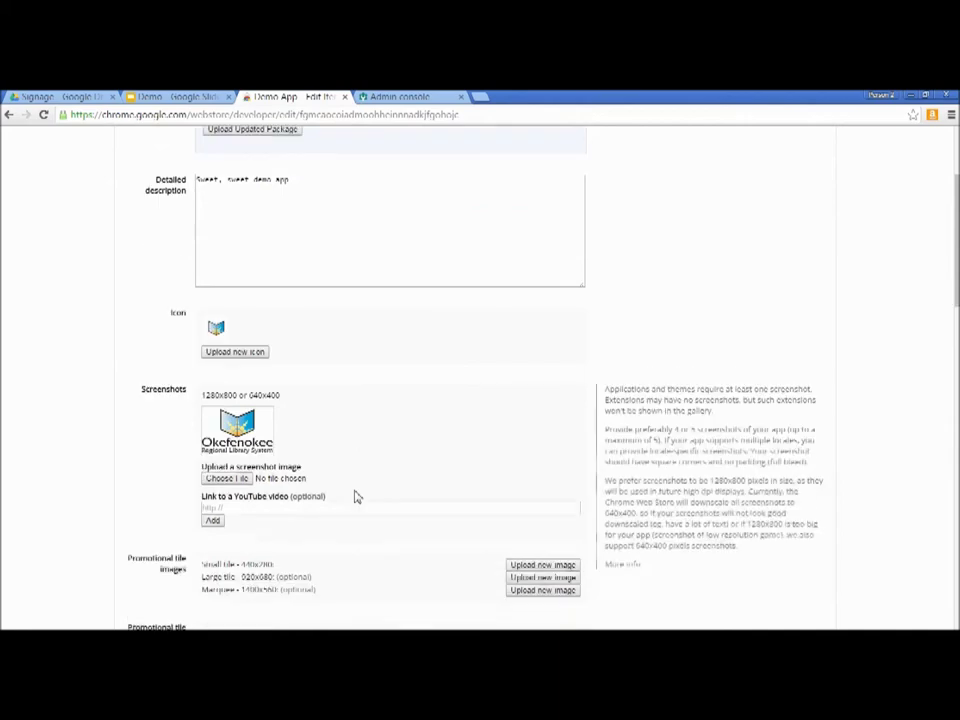
scroll(357, 497, down, 1)
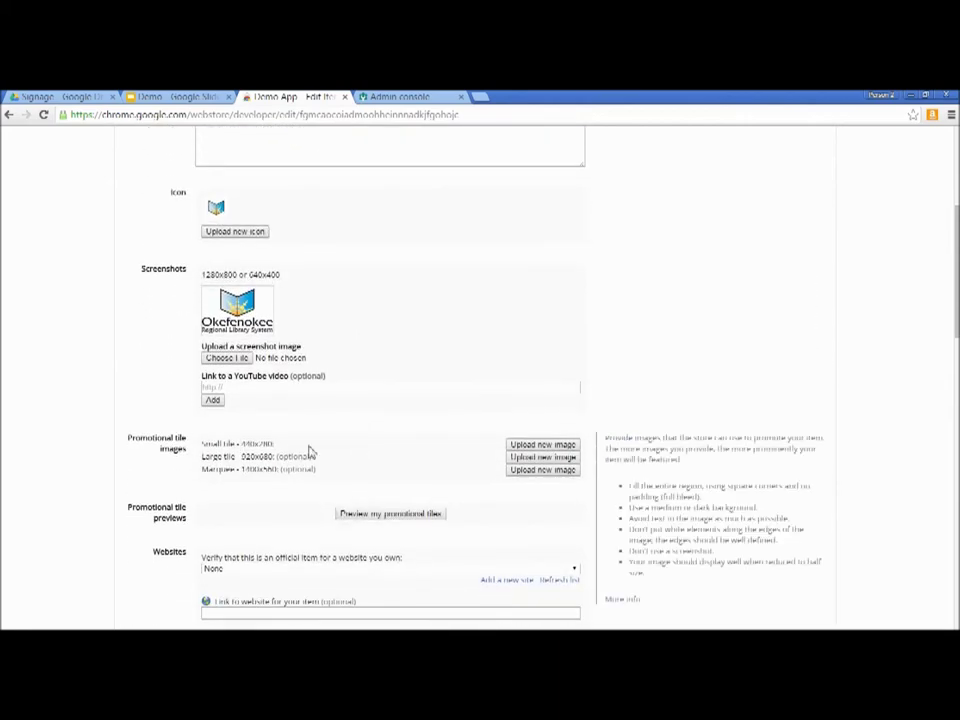
click(546, 451)
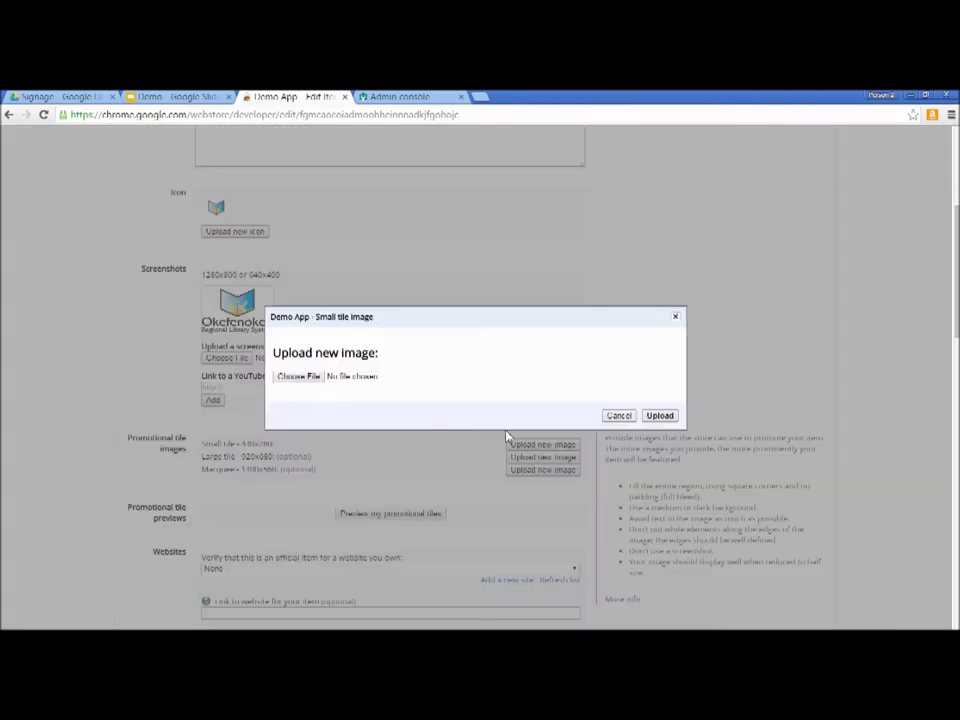
click(303, 378)
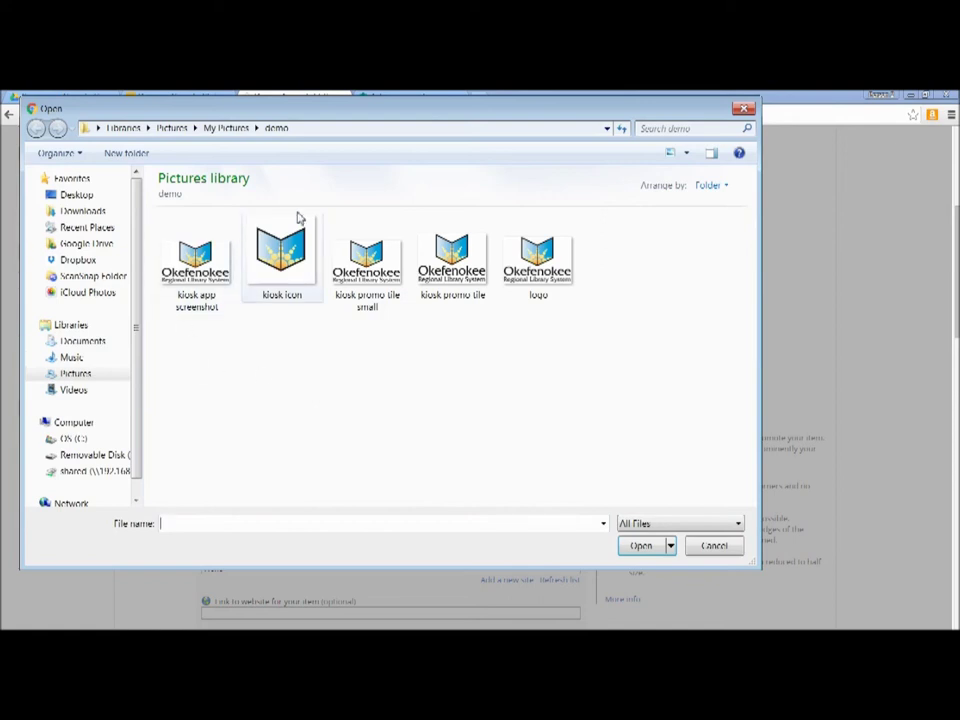
double_click(364, 261)
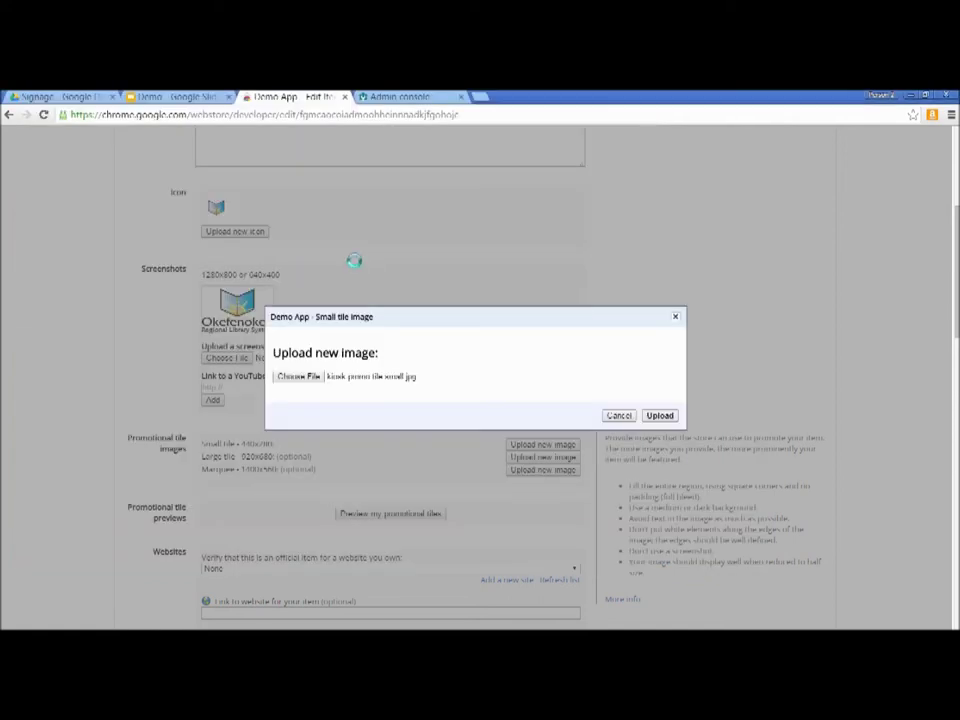
click(662, 418)
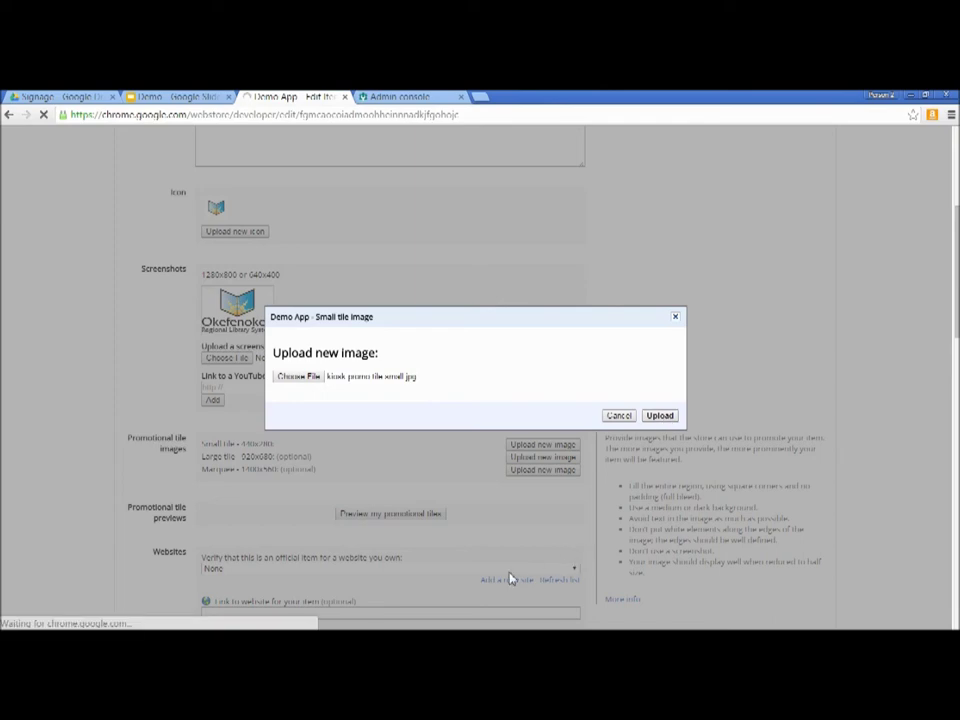
- Set the store listing's category to Marketing & Analytics
scroll(449, 551, down, 3)
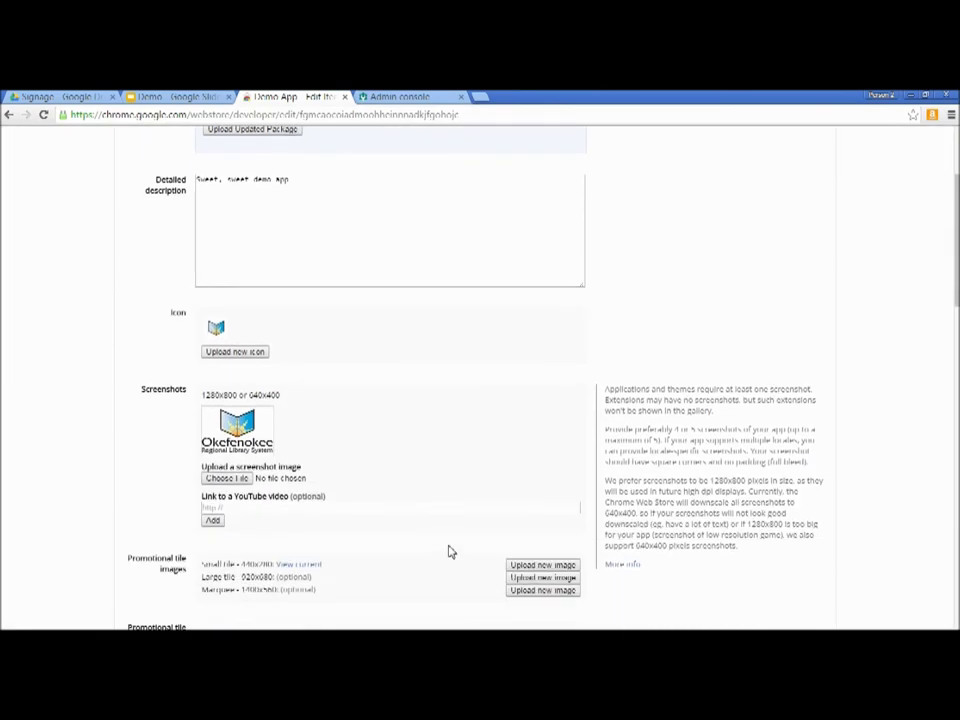
scroll(449, 551, down, 2)
scroll(449, 551, down, 1)
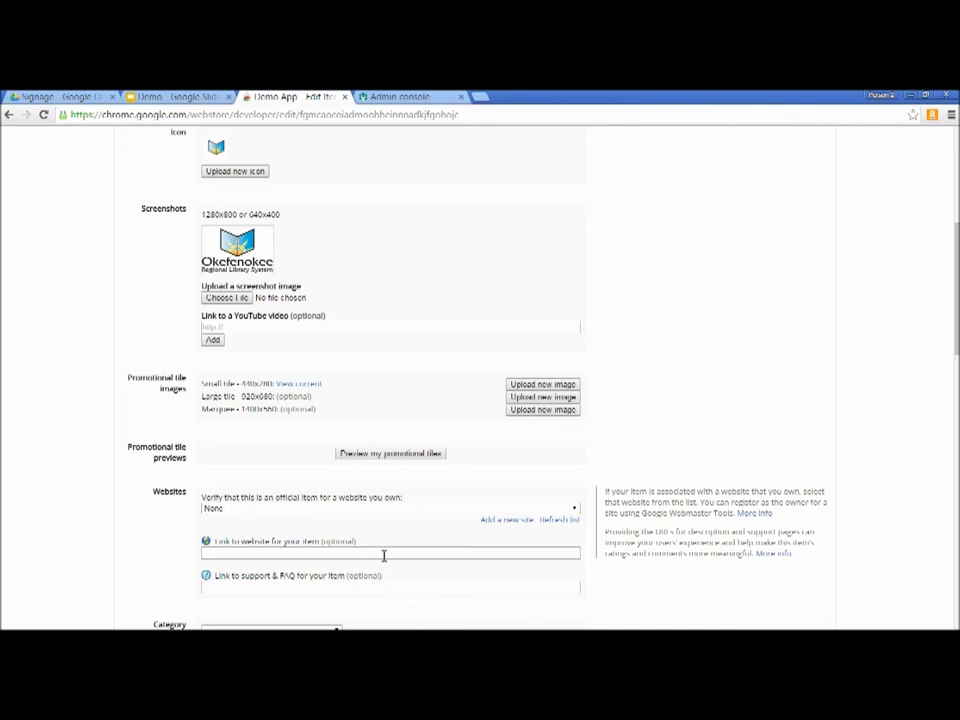
scroll(383, 553, down, 2)
scroll(337, 514, down, 2)
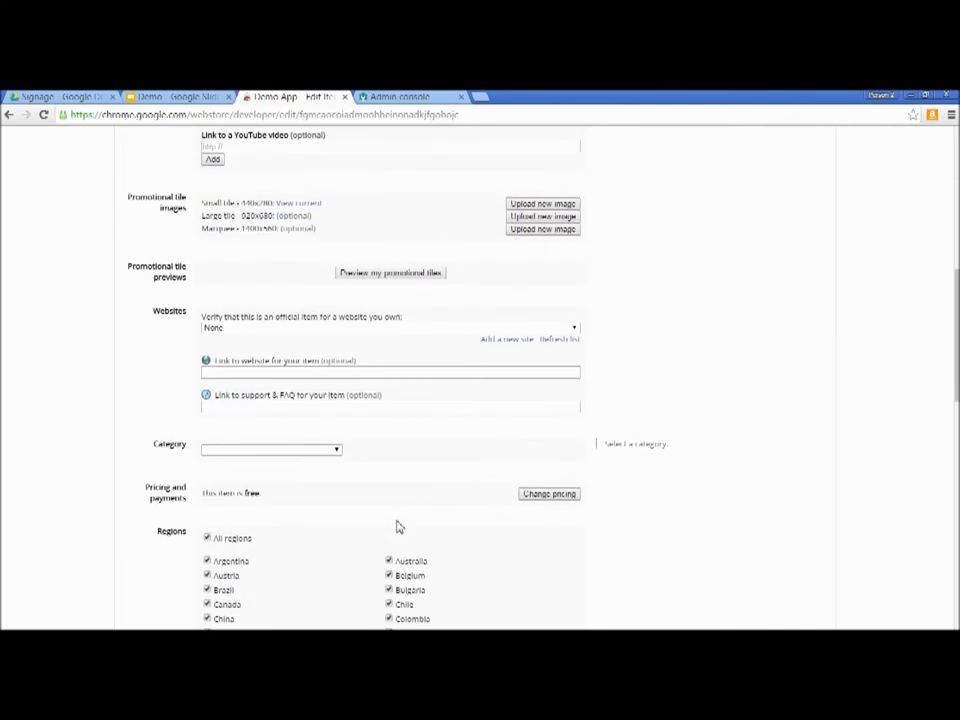
click(337, 392)
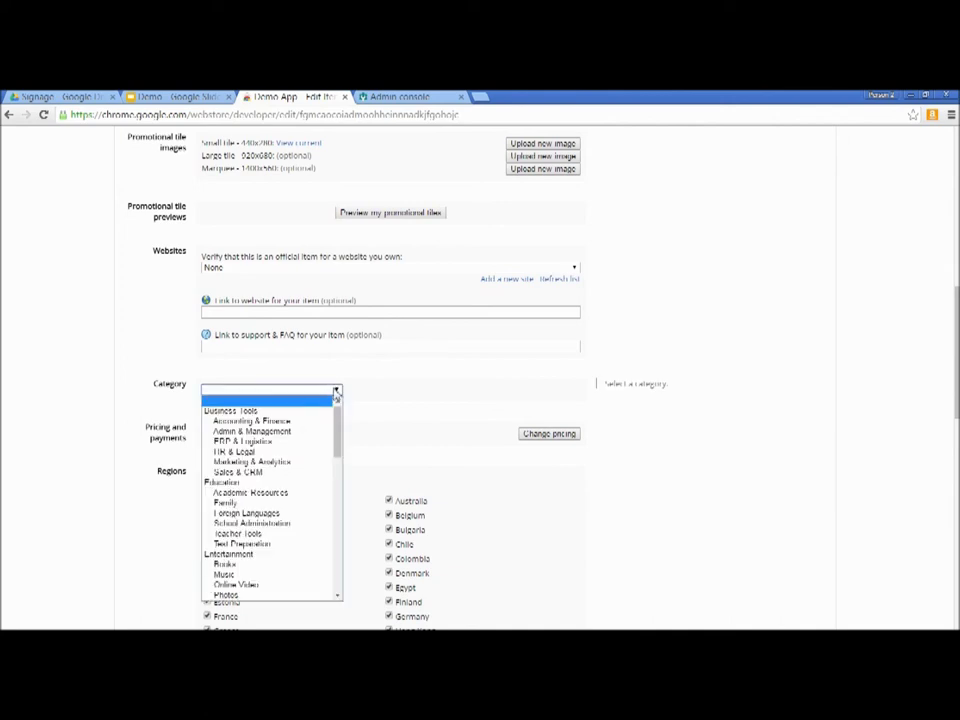
click(280, 464)
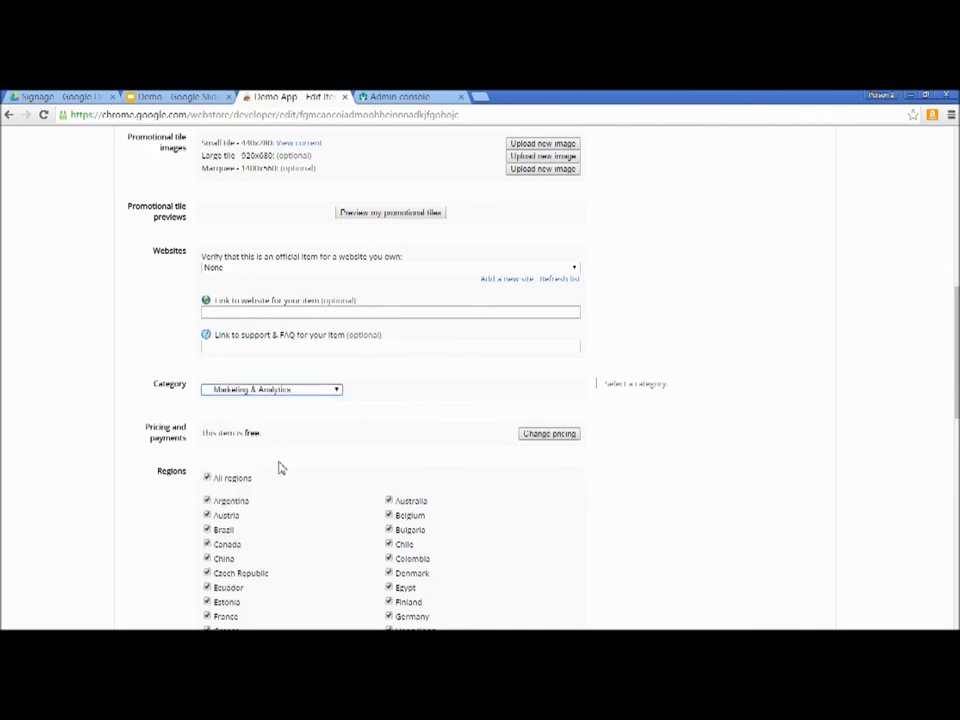
- Set the listing's visibility to Unlisted and publish Demo App, accepting the confirmation
scroll(96, 481, down, 7)
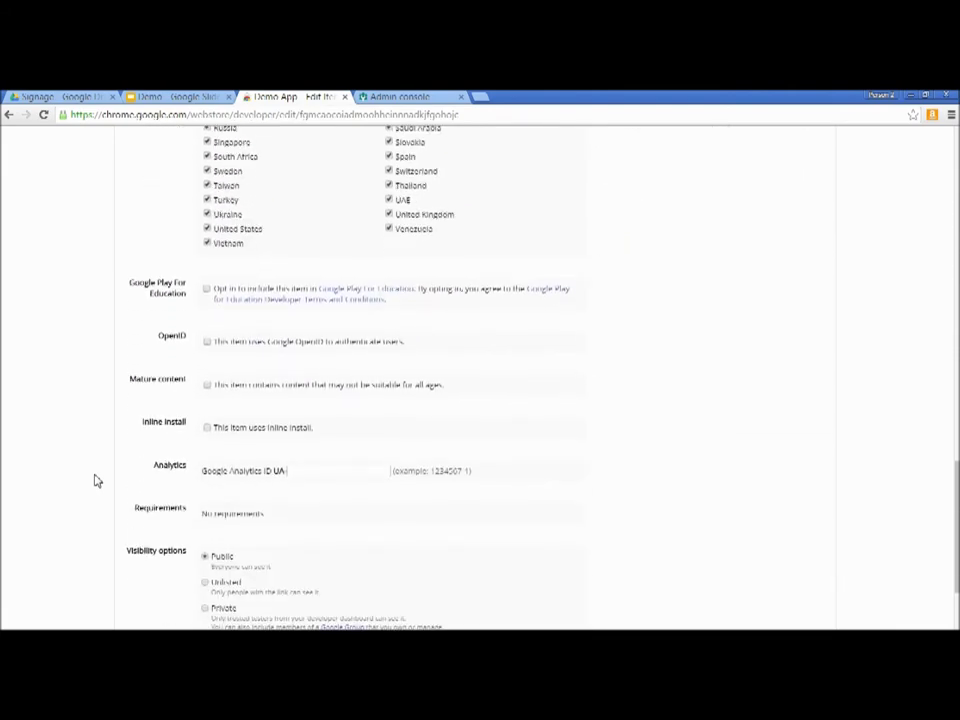
scroll(96, 481, down, 2)
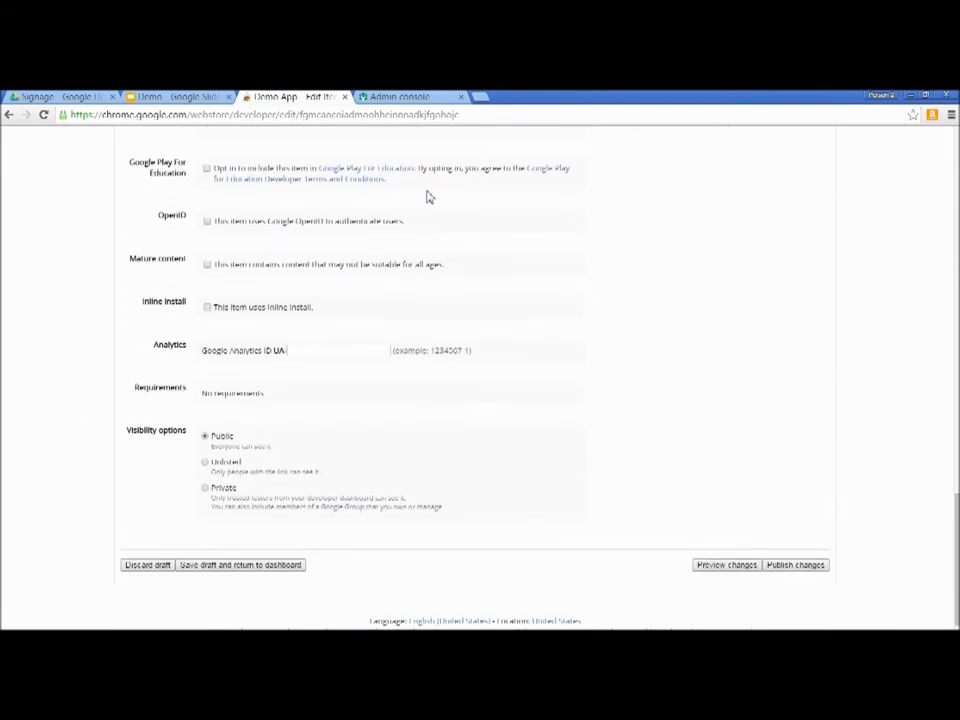
click(206, 462)
click(797, 566)
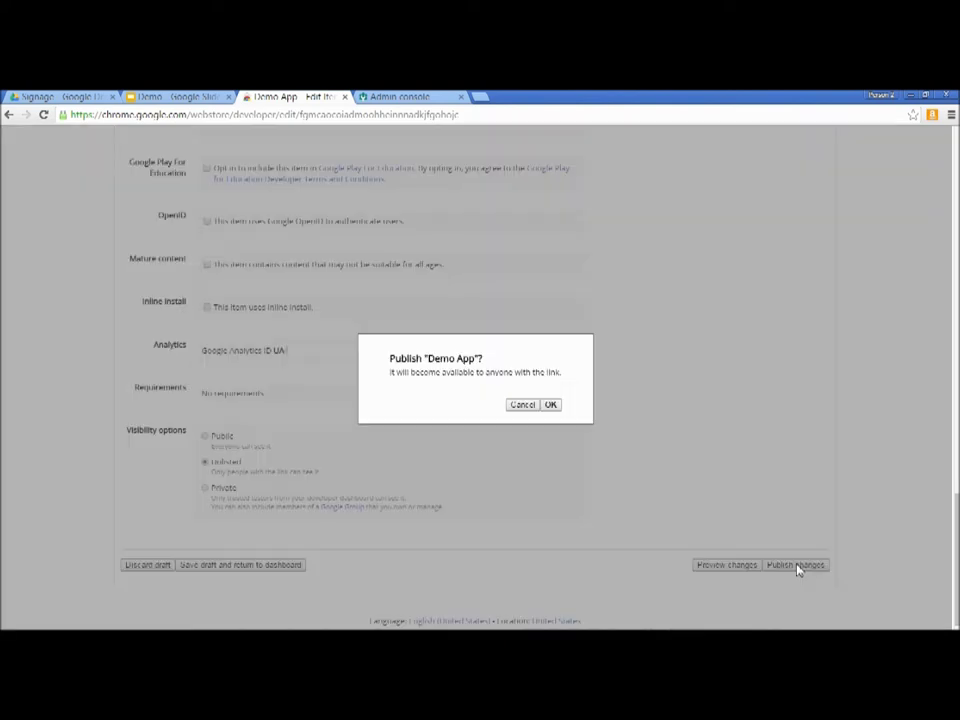
click(552, 406)
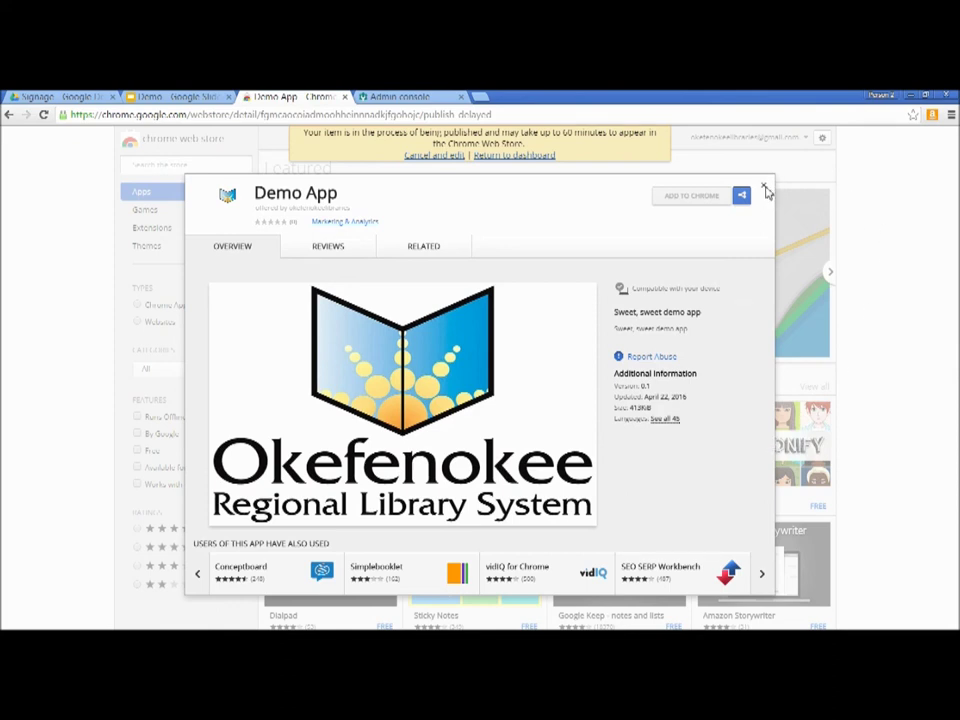
- Return to the Developer Dashboard and copy Demo App's item ID from its additional details
click(497, 158)
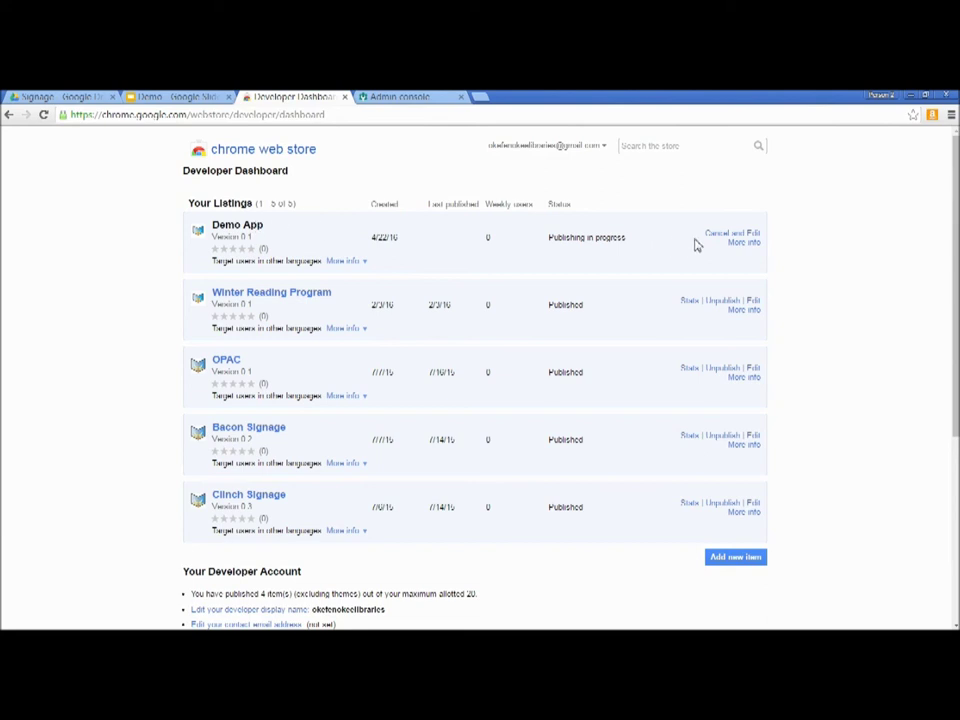
click(745, 243)
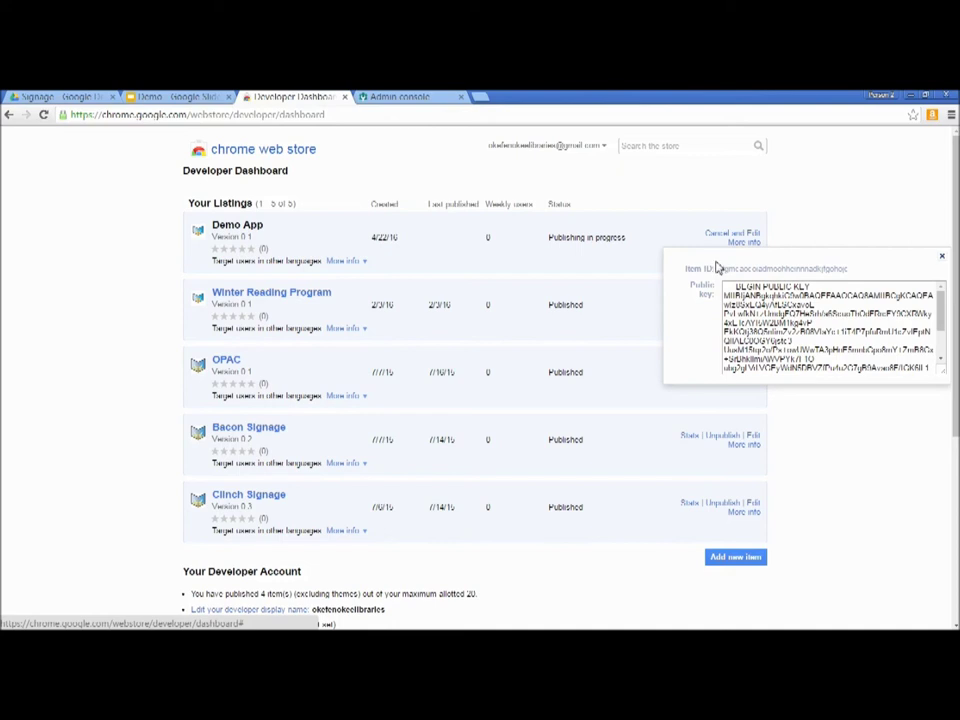
drag(722, 269, 848, 269)
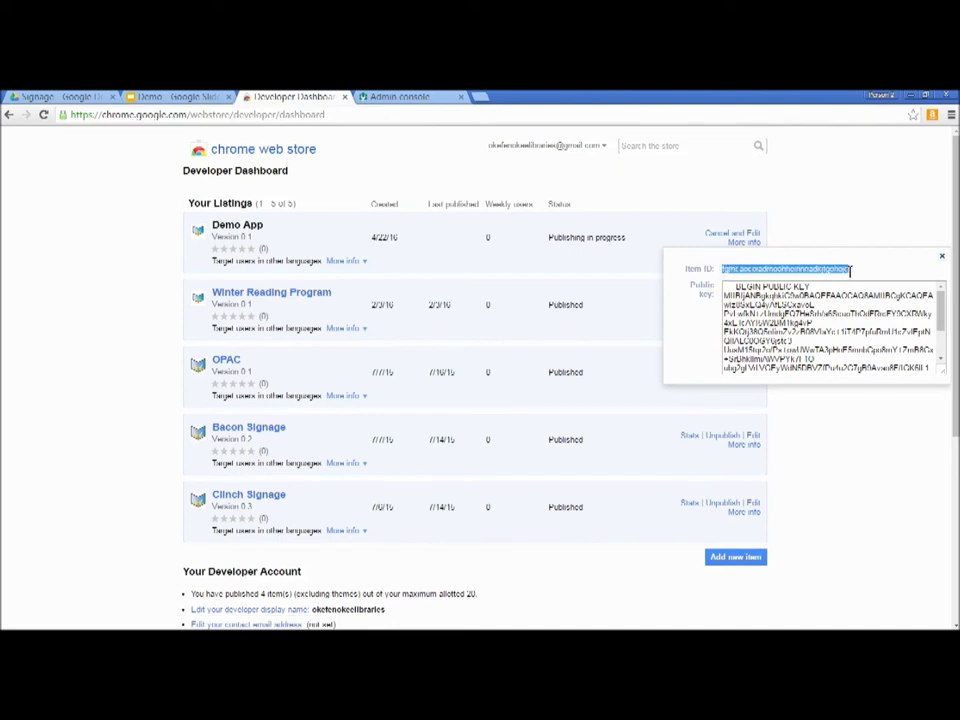
right_click(783, 272)
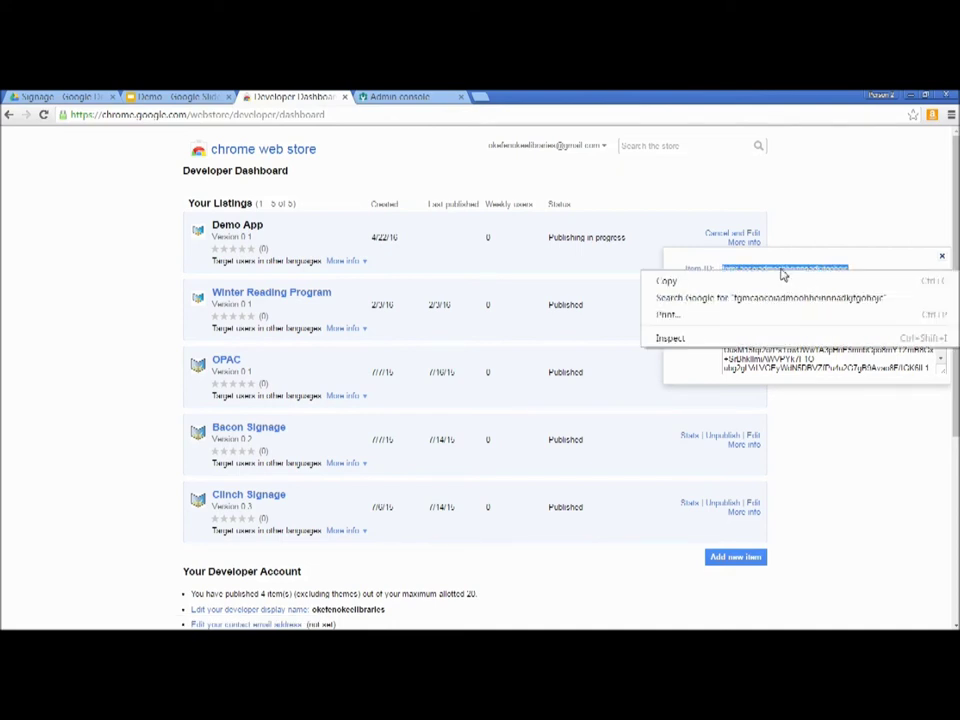
click(724, 283)
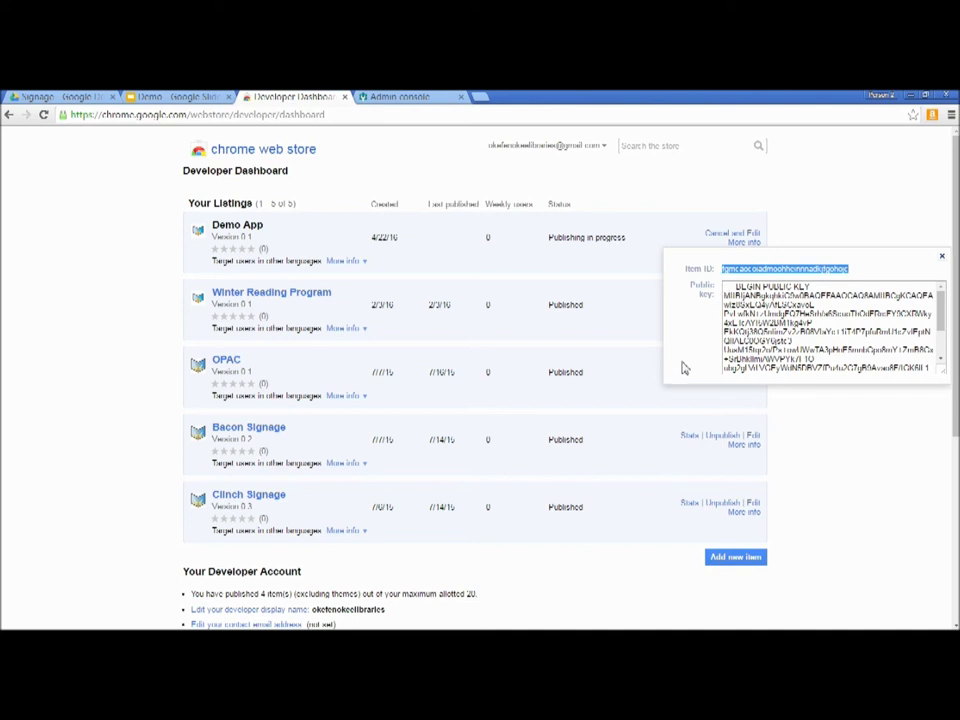
- Switch to the Google Admin console and open the device settings under Chrome management
click(409, 99)
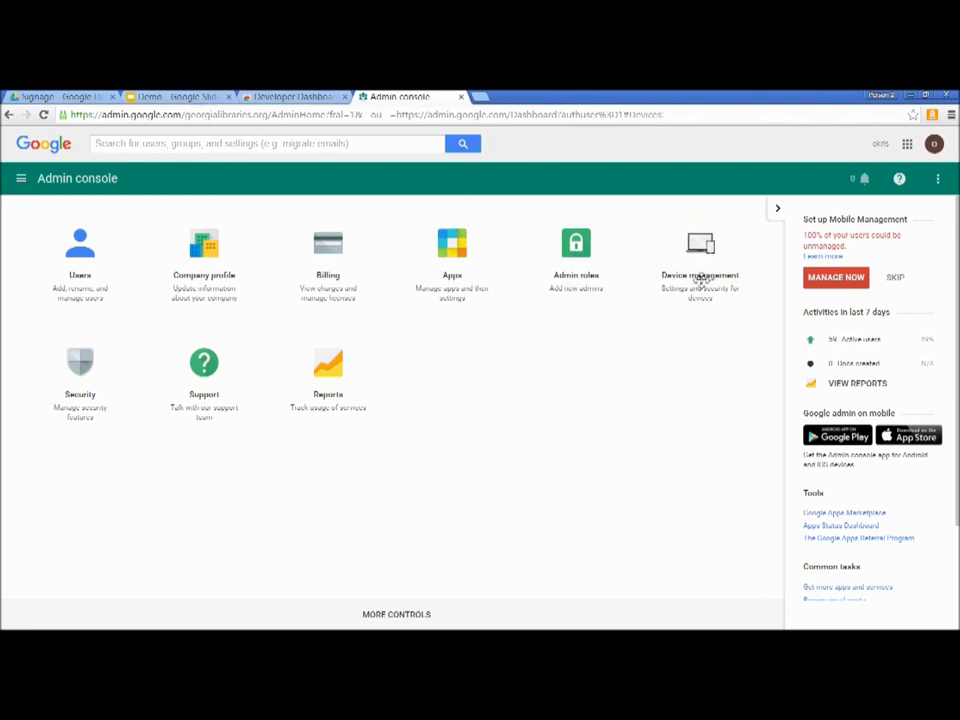
click(701, 282)
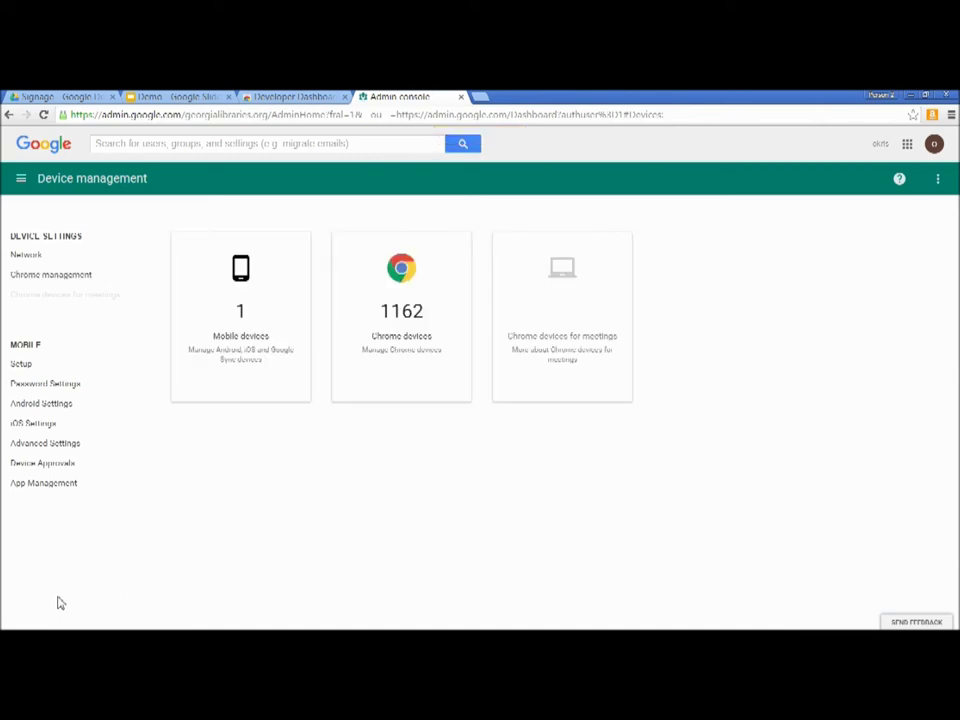
click(72, 284)
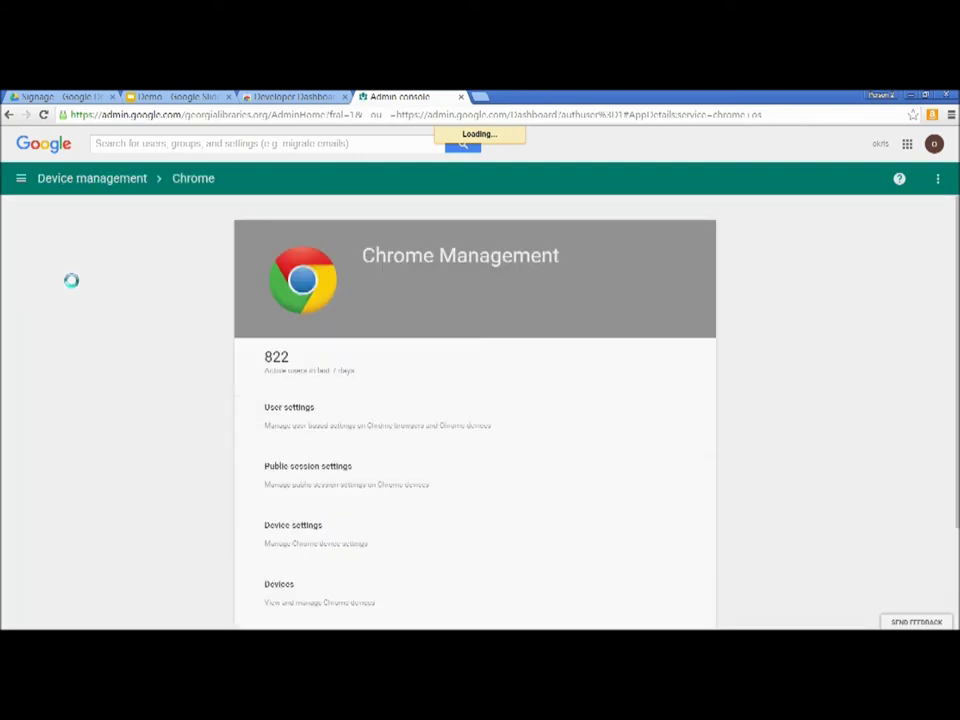
click(301, 534)
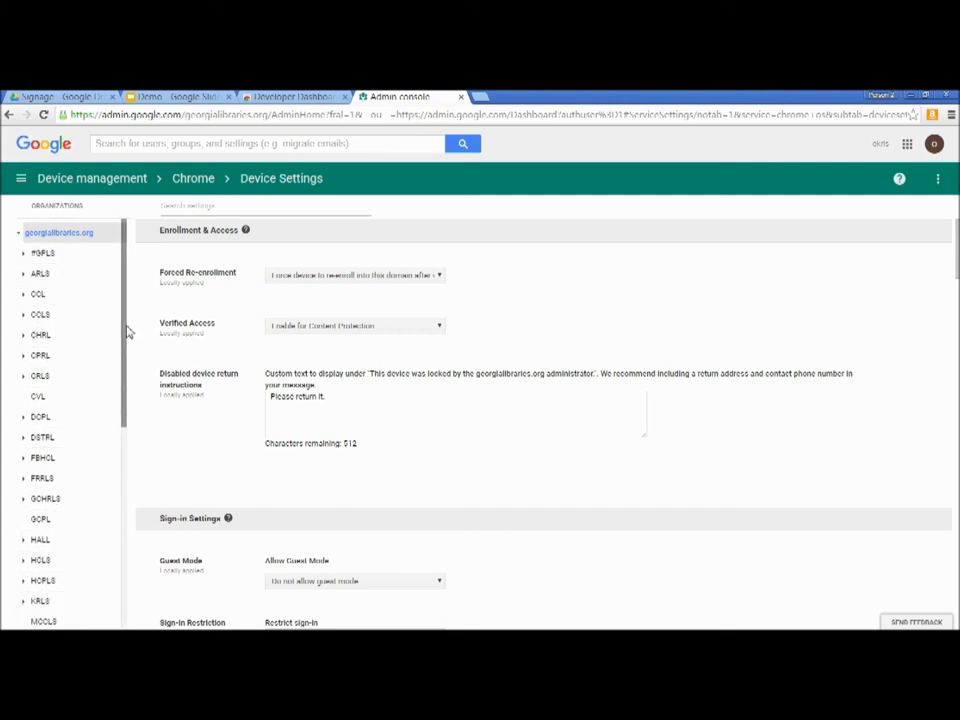
- Select the Signage organizational unit under OKRLS > Bacon for the device settings
scroll(103, 471, down, 5)
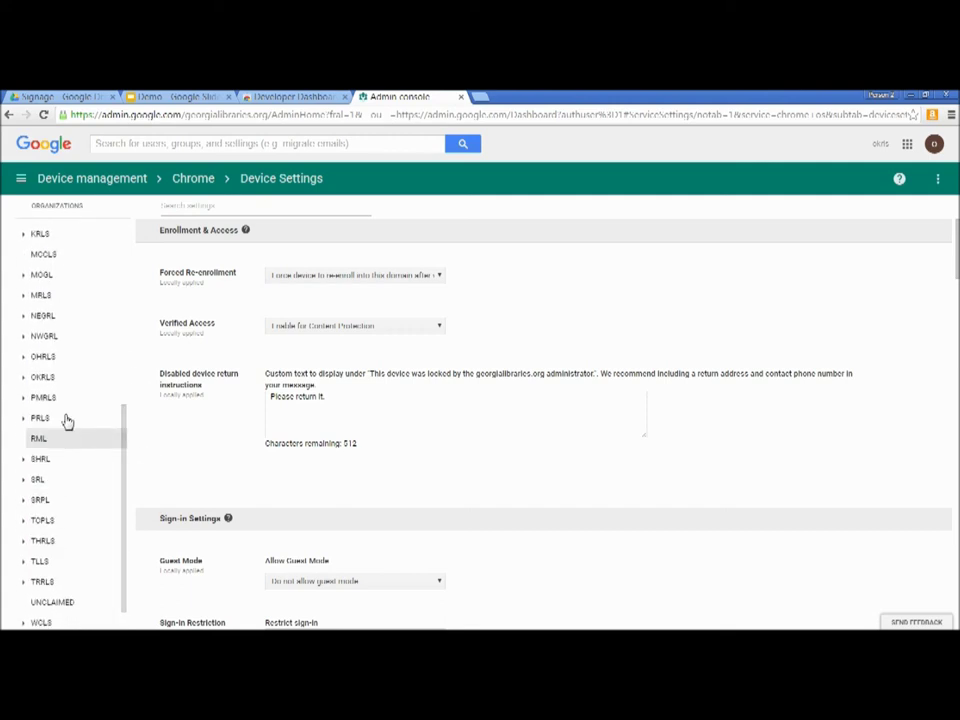
click(23, 378)
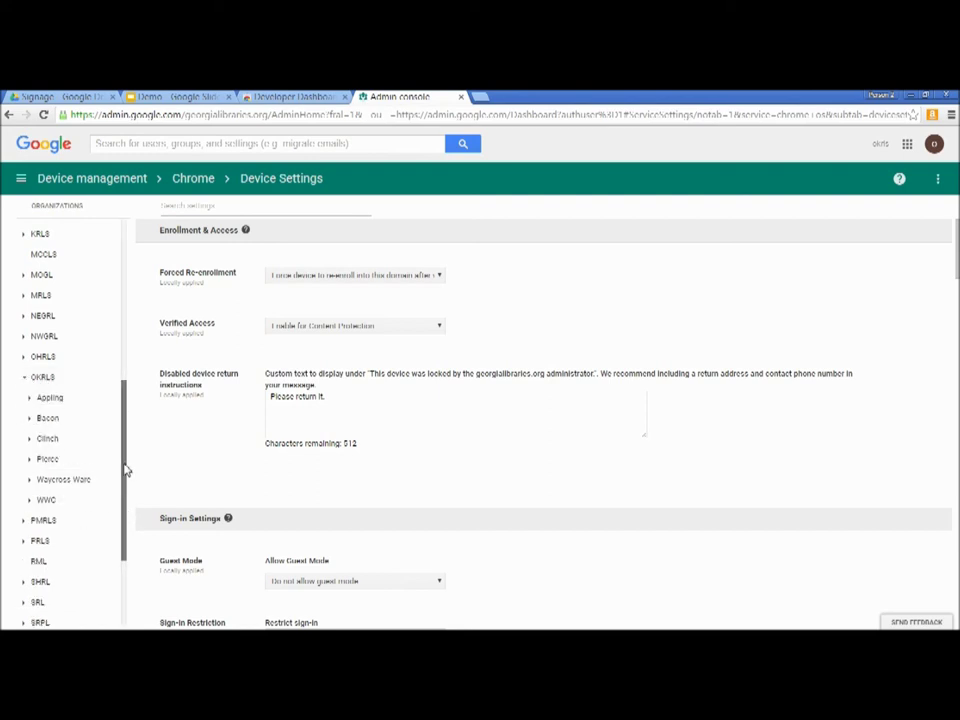
drag(127, 470, 122, 489)
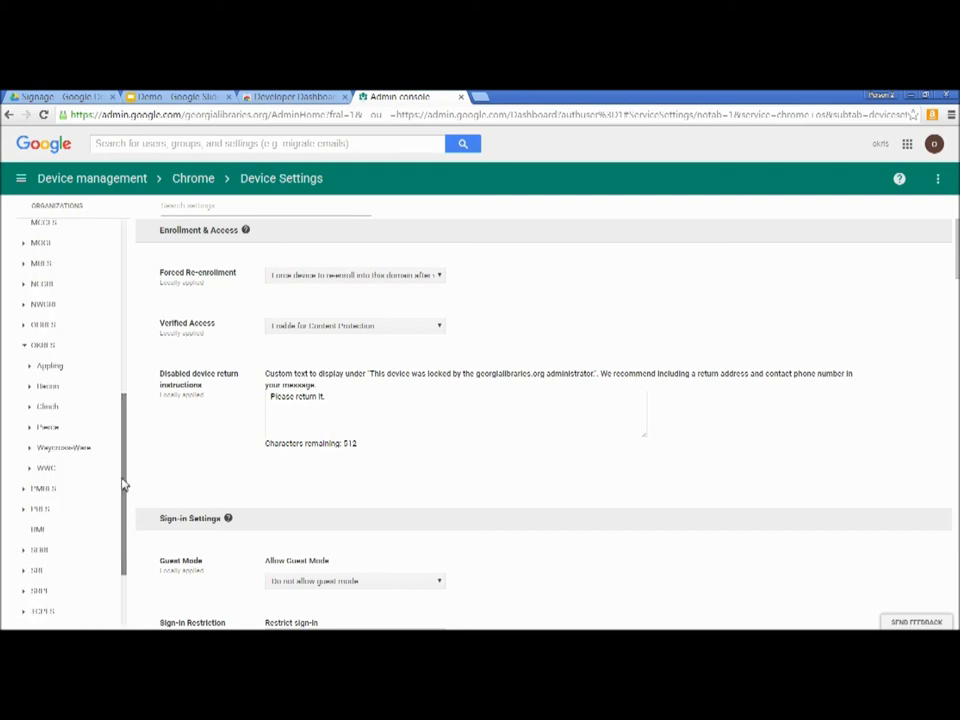
click(30, 450)
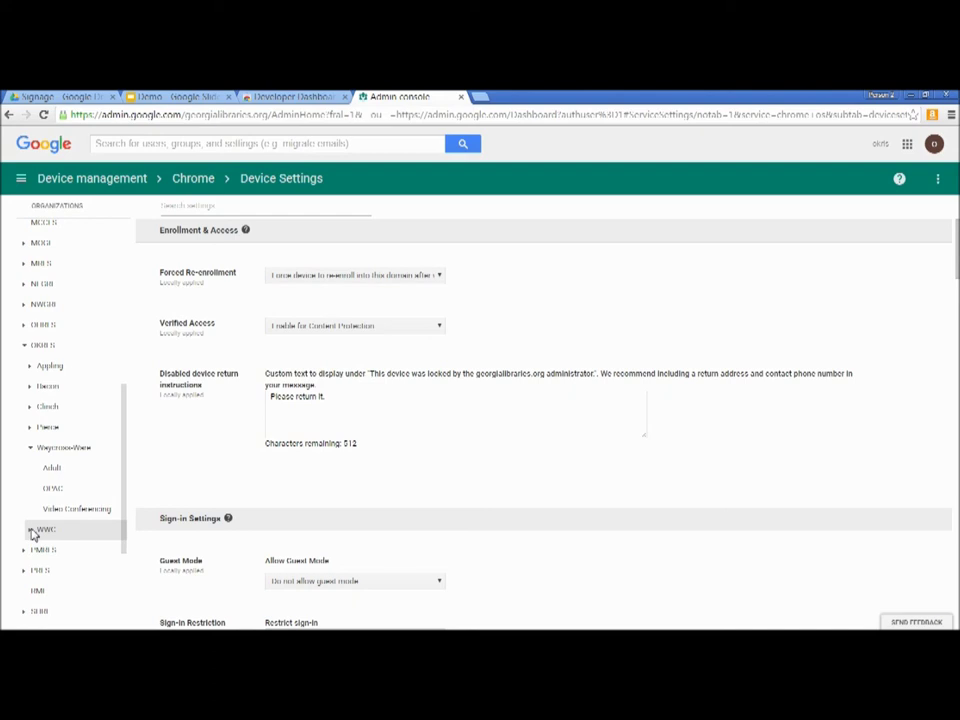
click(32, 388)
click(64, 450)
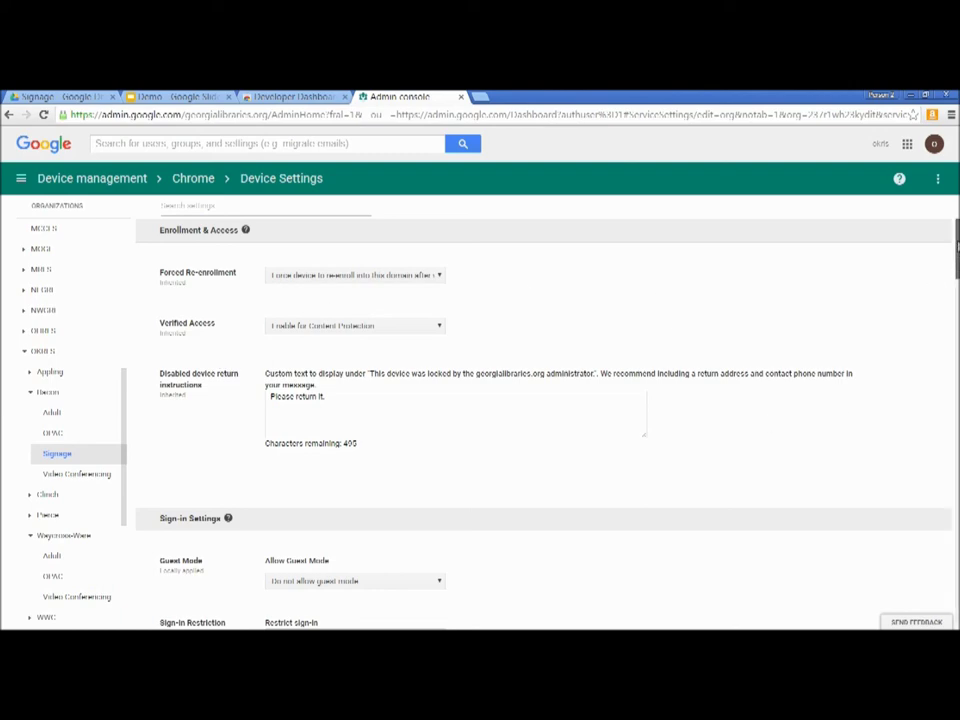
- Keep Public Session Kiosk set to Do not allow Public Session Kiosk in the Signage unit's Kiosk Settings
scroll(543, 412, down, 1)
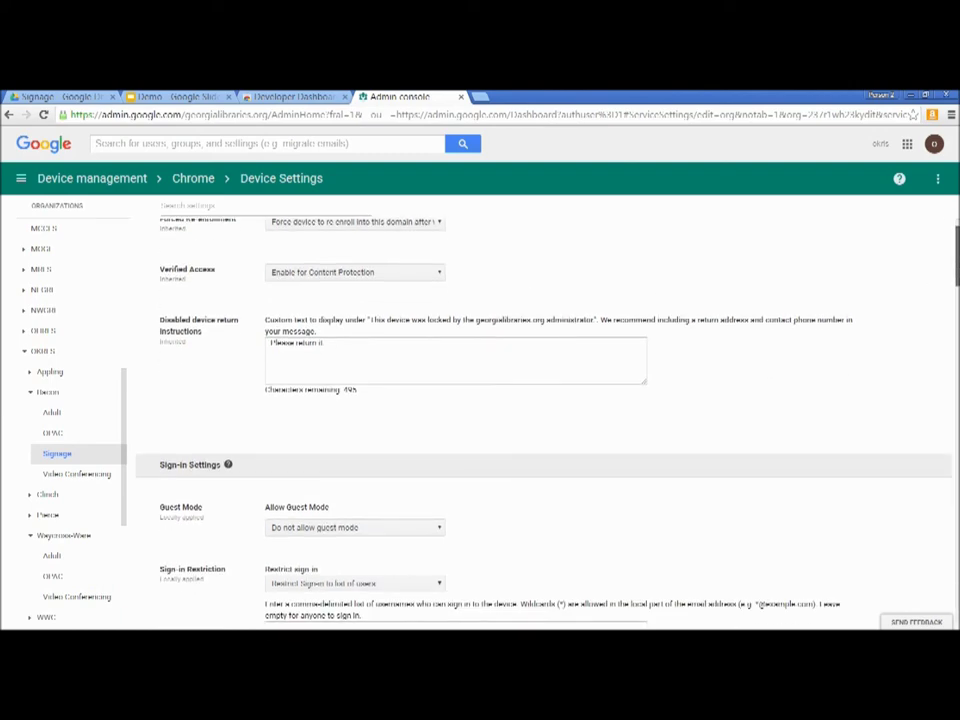
scroll(543, 412, down, 5)
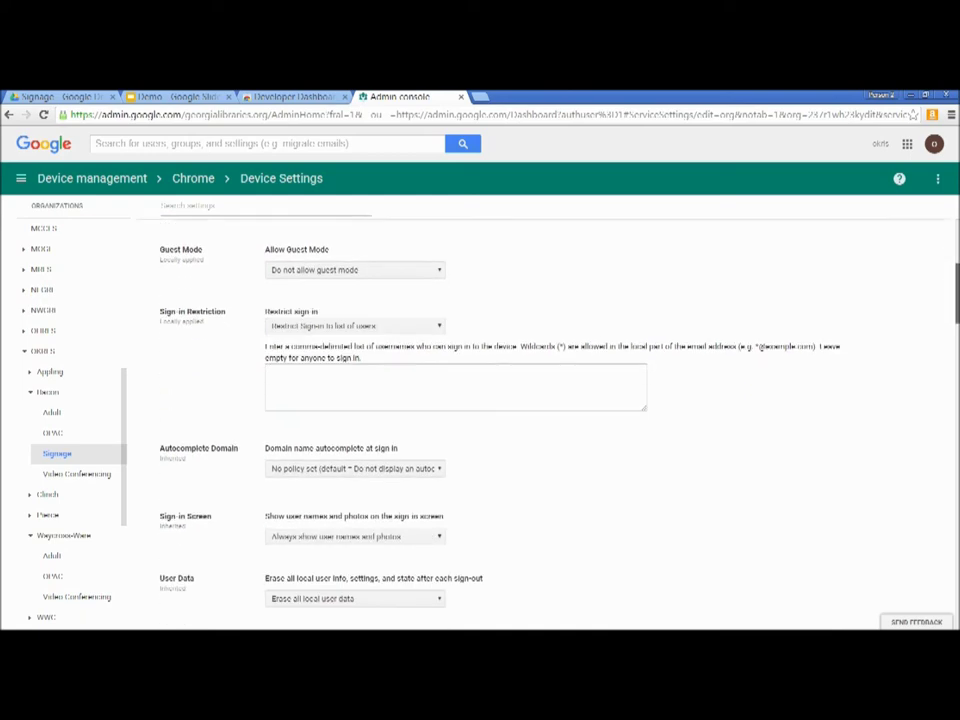
scroll(543, 412, down, 4)
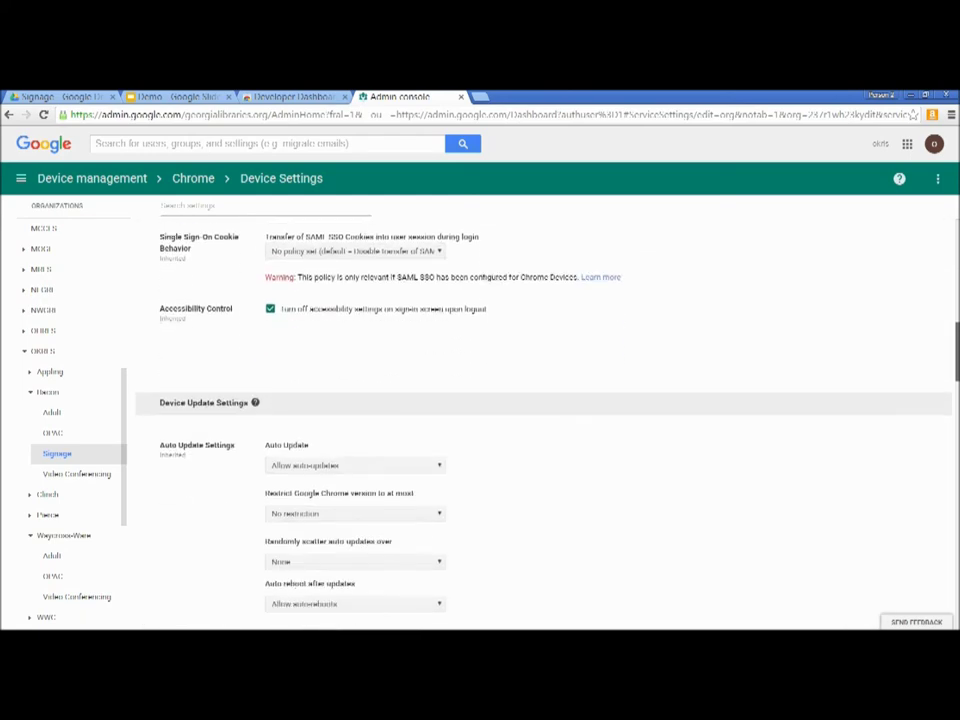
scroll(543, 412, down, 4)
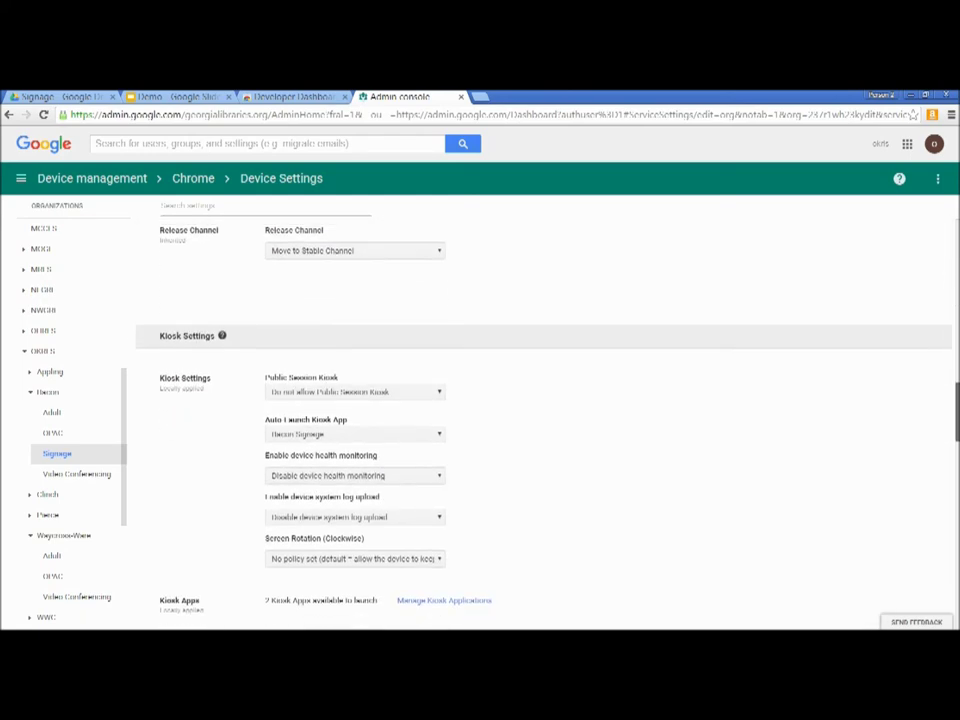
scroll(543, 412, down, 1)
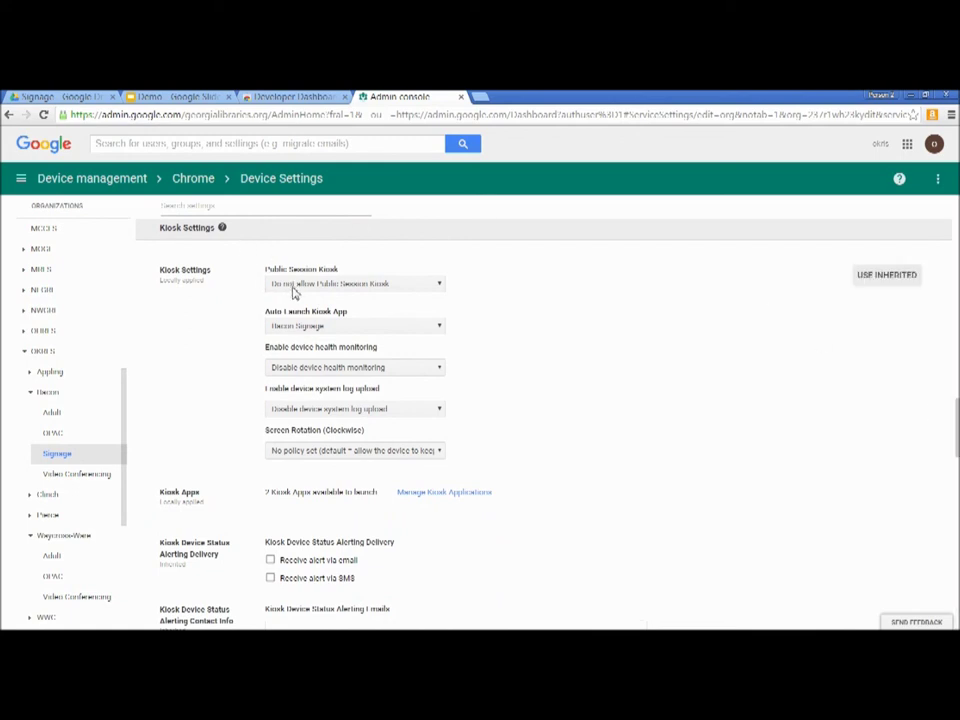
click(415, 288)
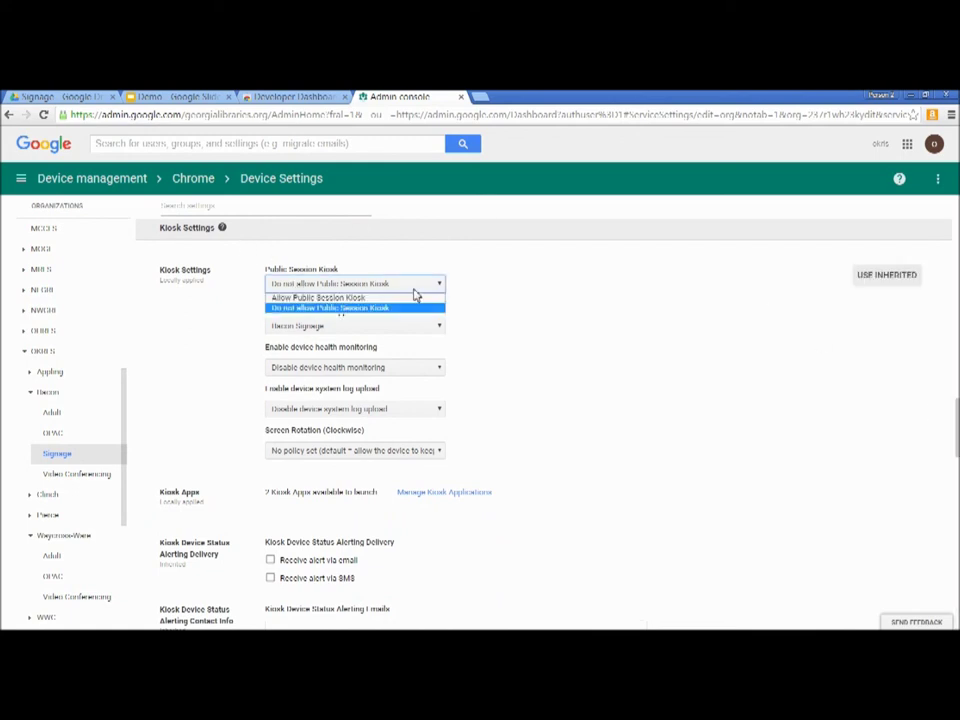
click(320, 307)
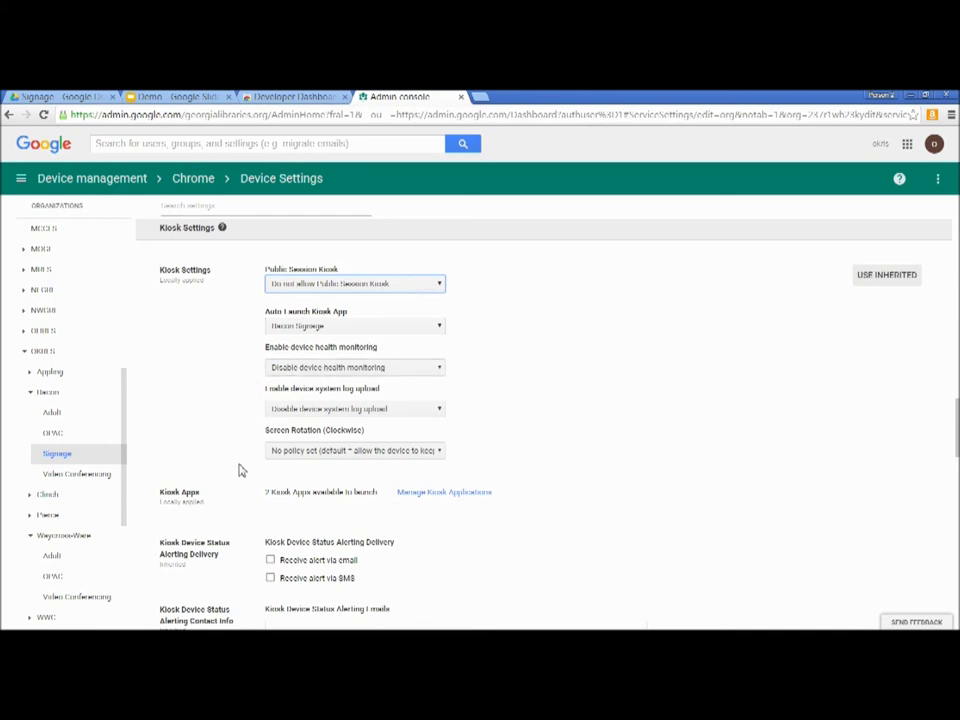
- Open the kiosk applications manager and search the Chrome Web Store using Demo App's copied item ID
click(431, 492)
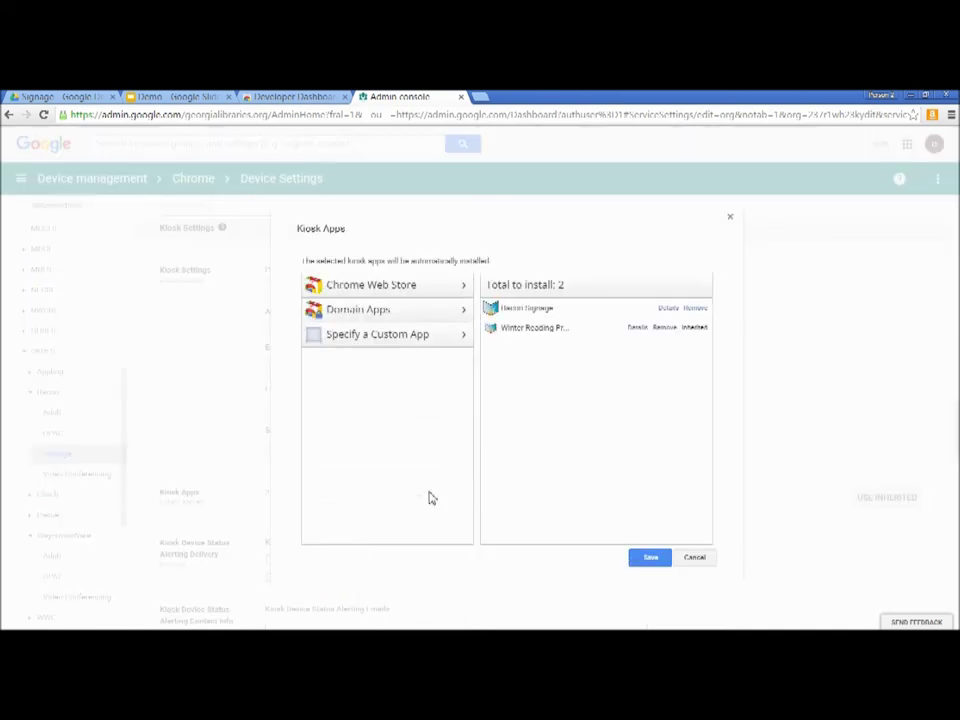
click(398, 290)
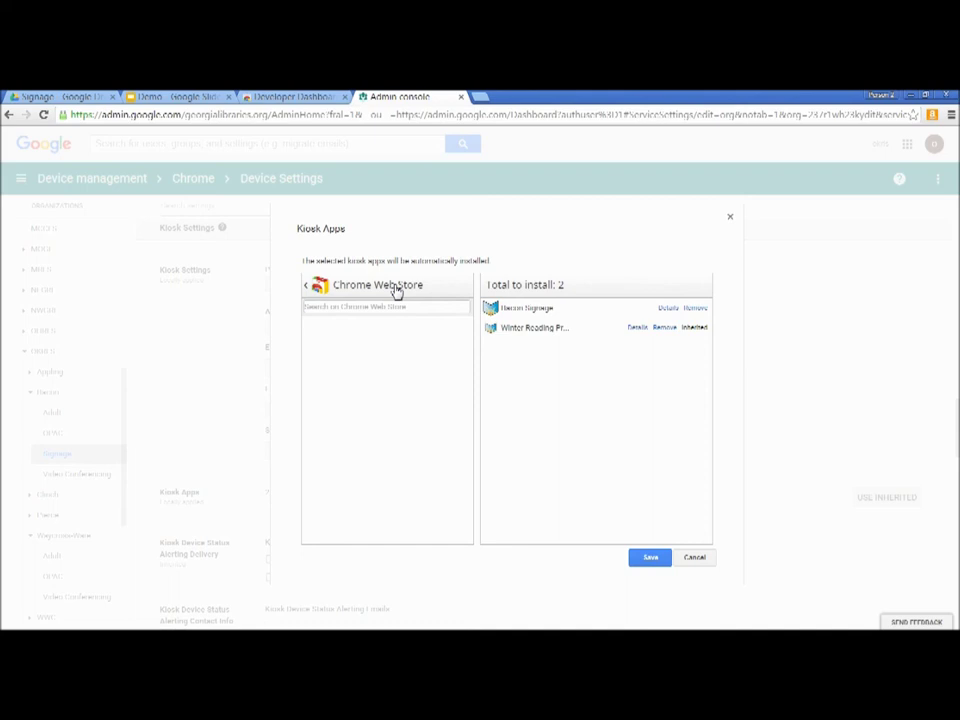
click(378, 307)
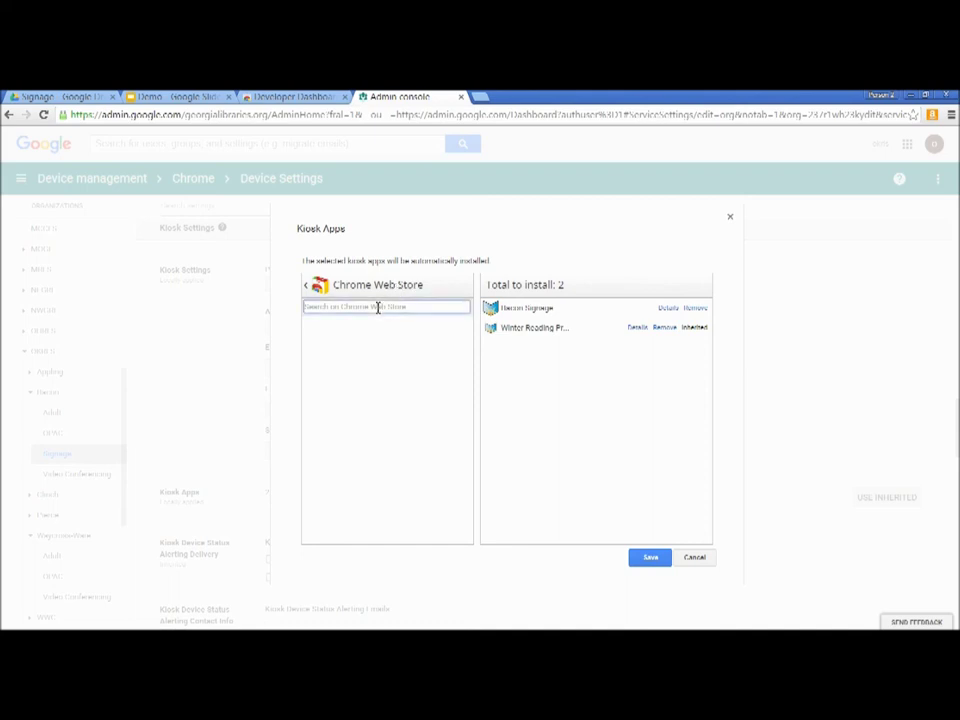
right_click(378, 307)
click(455, 390)
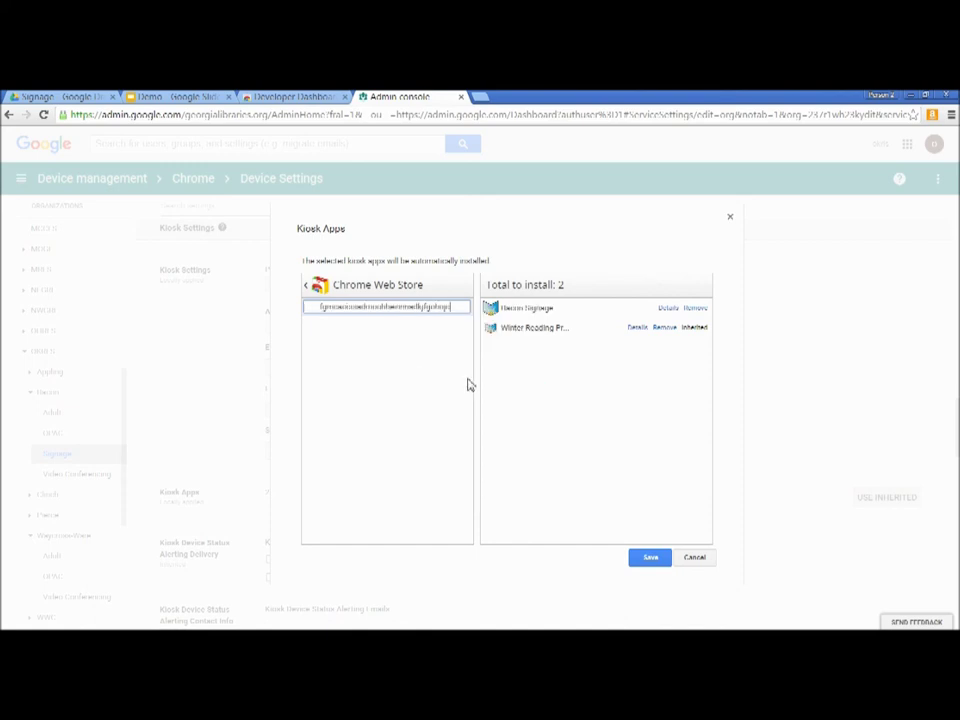
click(450, 307)
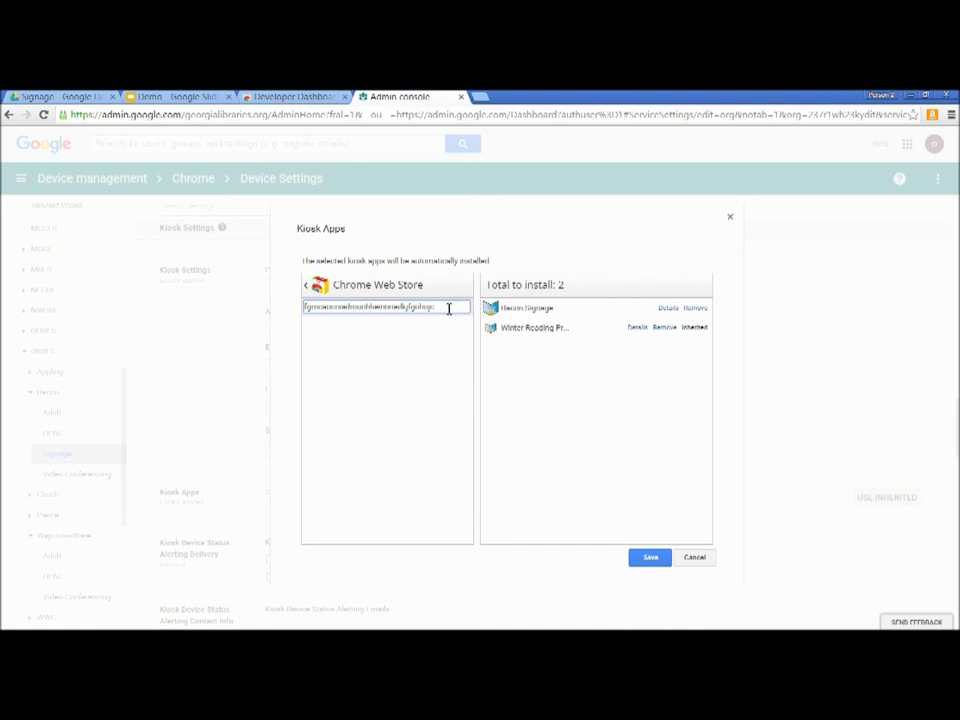
key(Return)
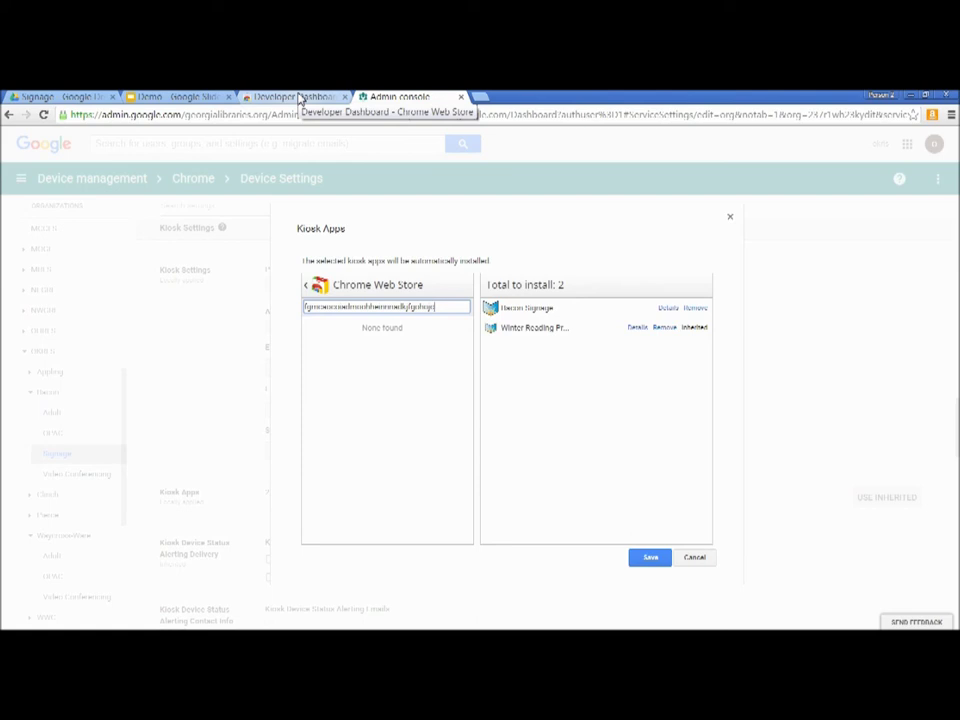
- Check Demo App in the Developer Dashboard, repeat the item ID search in the Admin console, and add Demo App to the saved kiosk apps
click(296, 97)
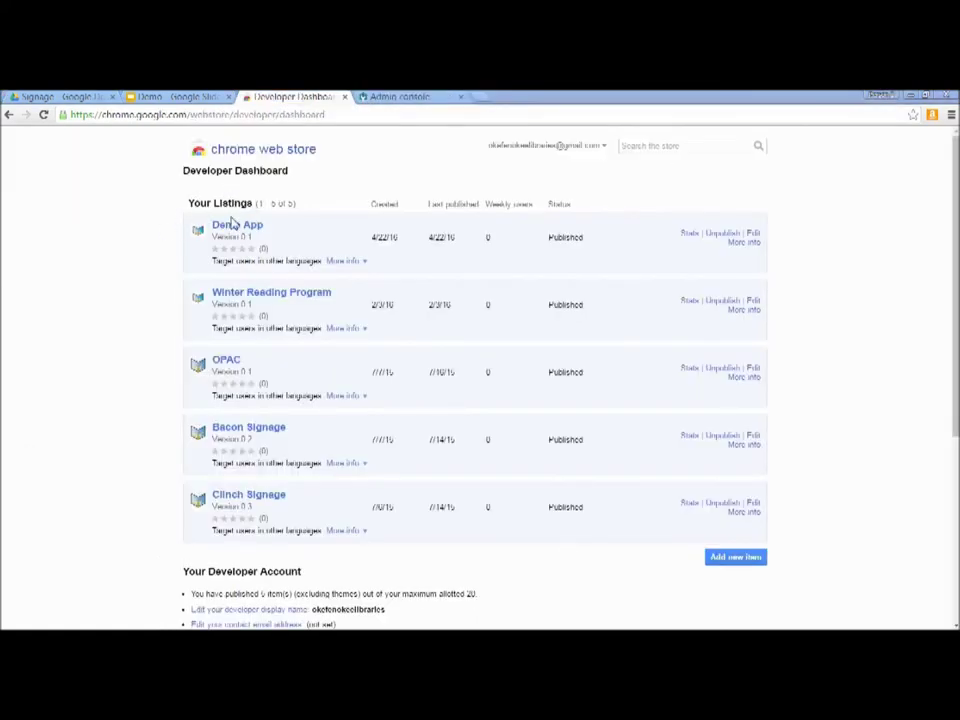
click(386, 97)
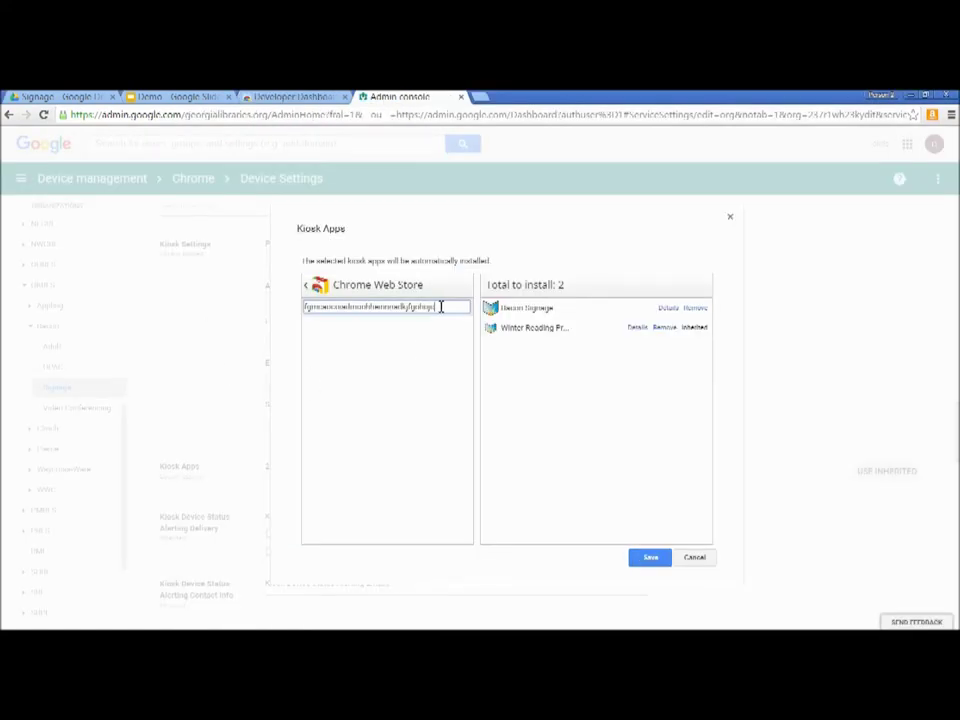
key(Return)
click(464, 328)
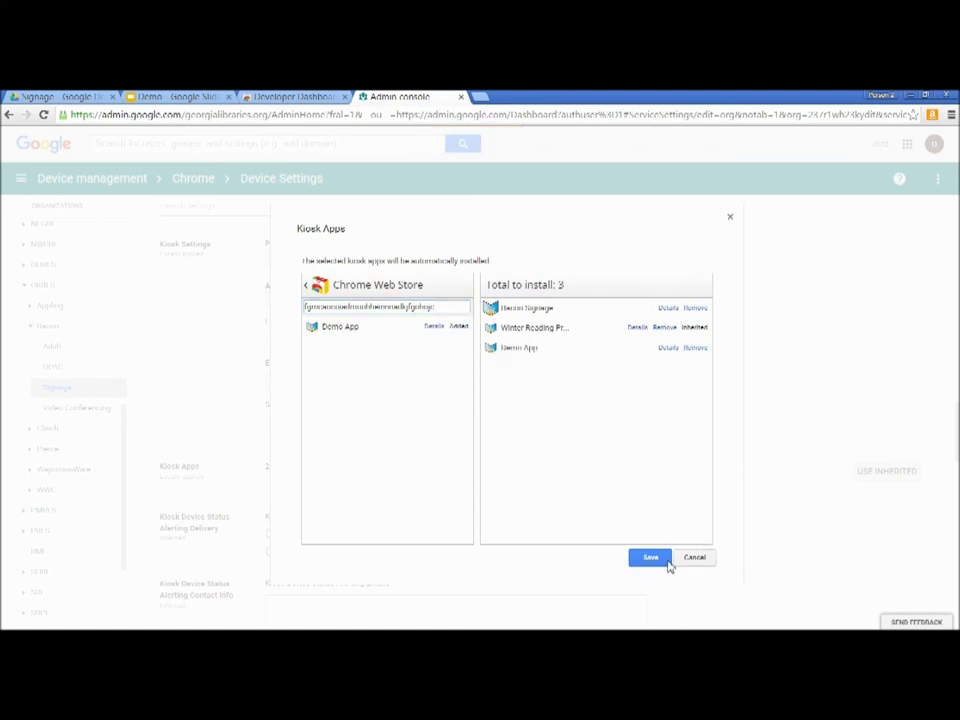
click(650, 558)
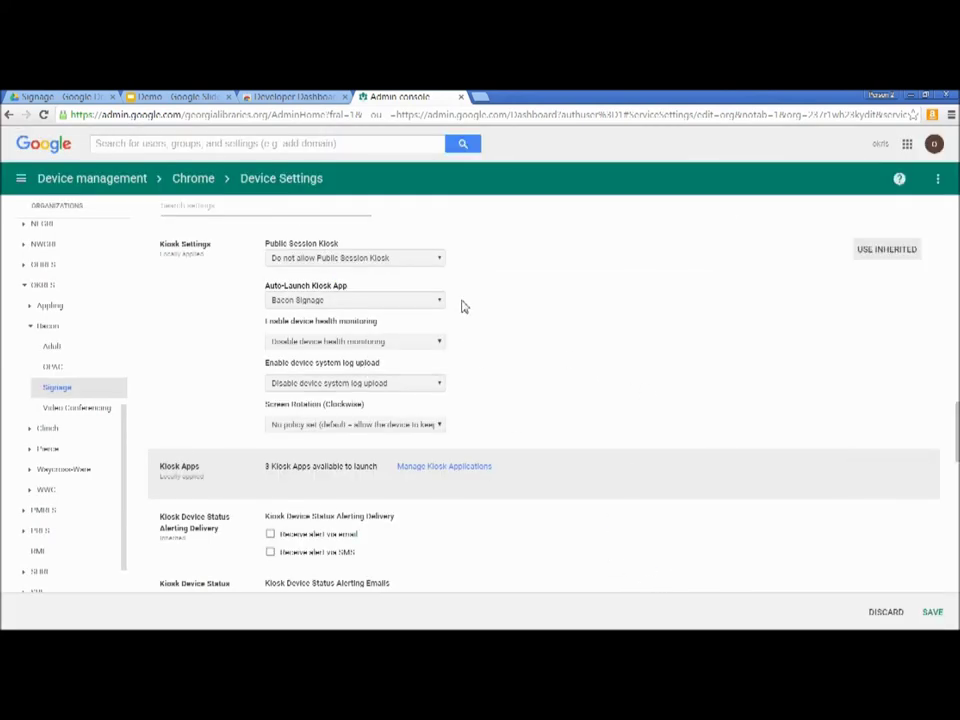
- Set Auto-Launch Kiosk App to Demo App and save the device settings
click(432, 300)
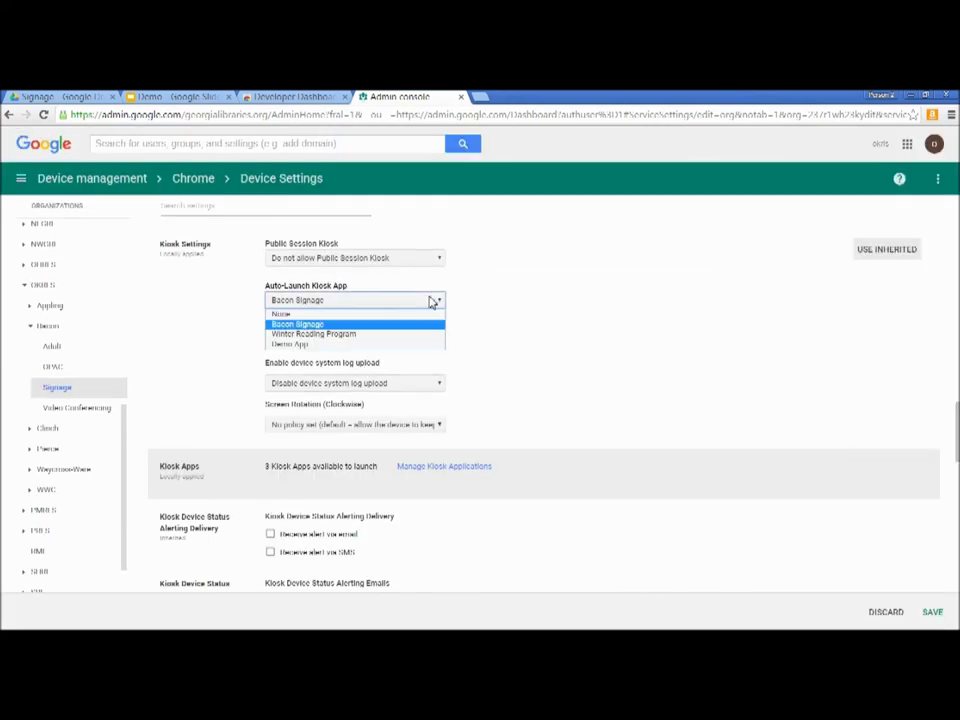
click(298, 345)
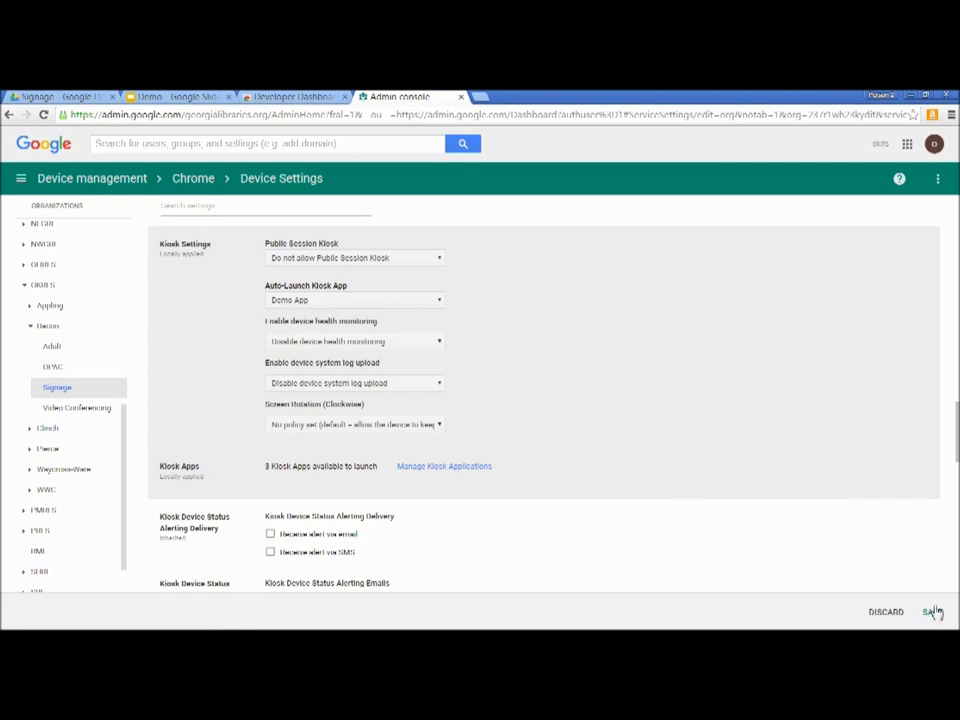
click(933, 613)
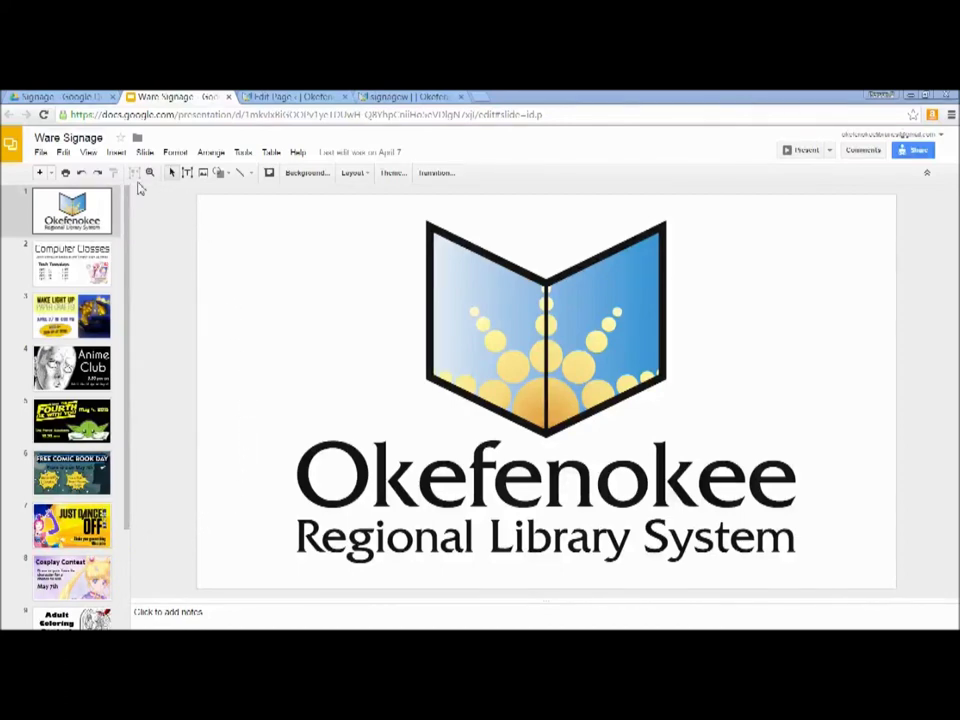
- Configure Ware Signage's web embed as Large (1440x839), advancing every 5 seconds, starting when the player loads and restarting after the last slide
click(42, 154)
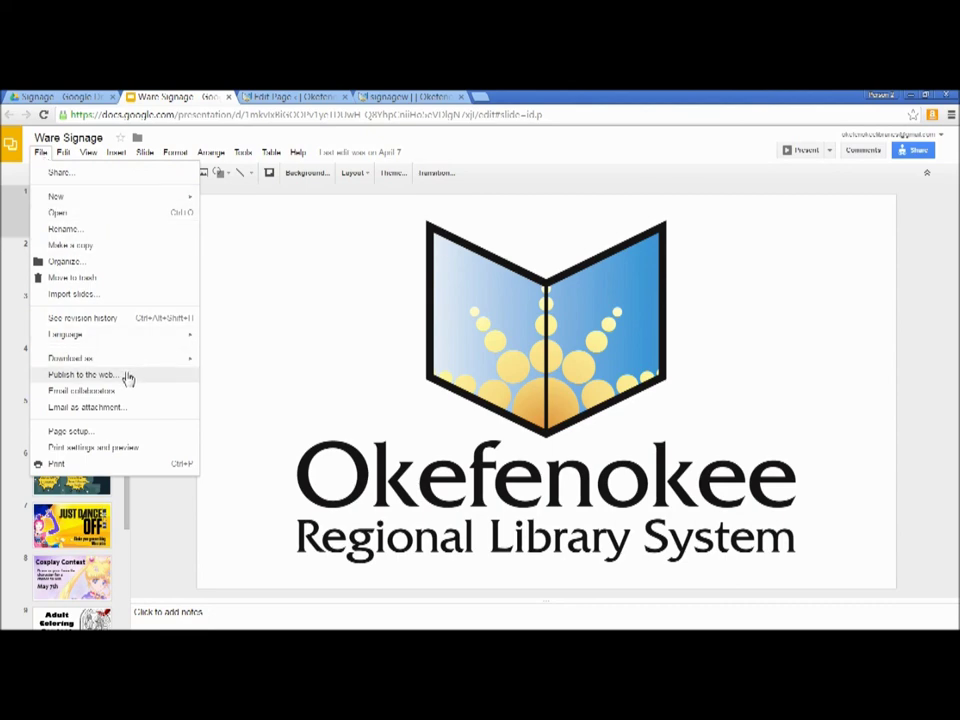
click(84, 375)
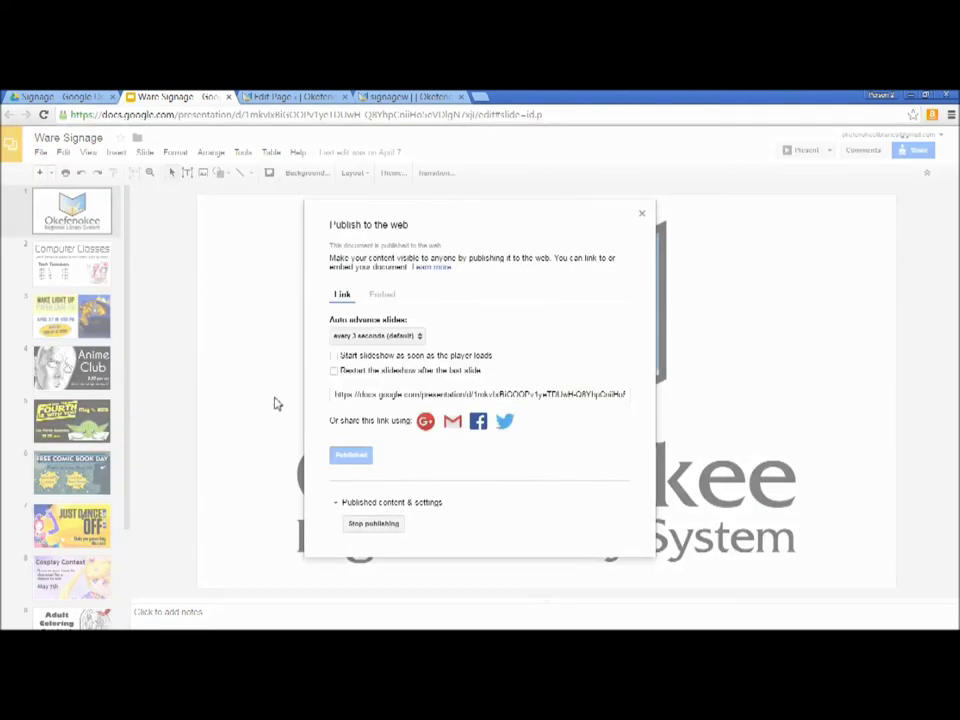
click(390, 298)
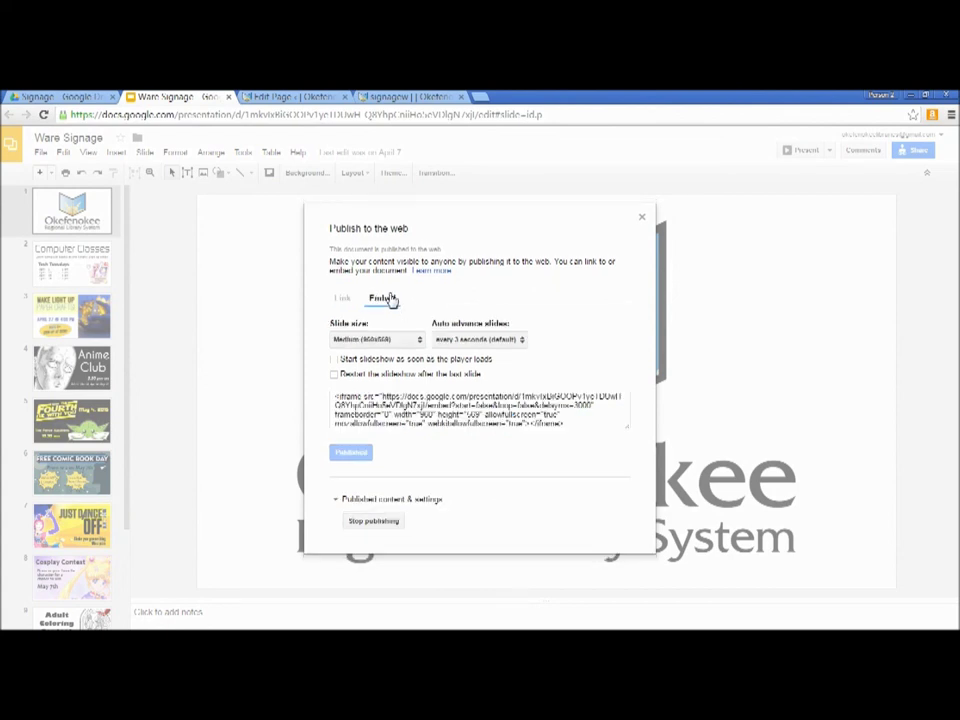
click(418, 342)
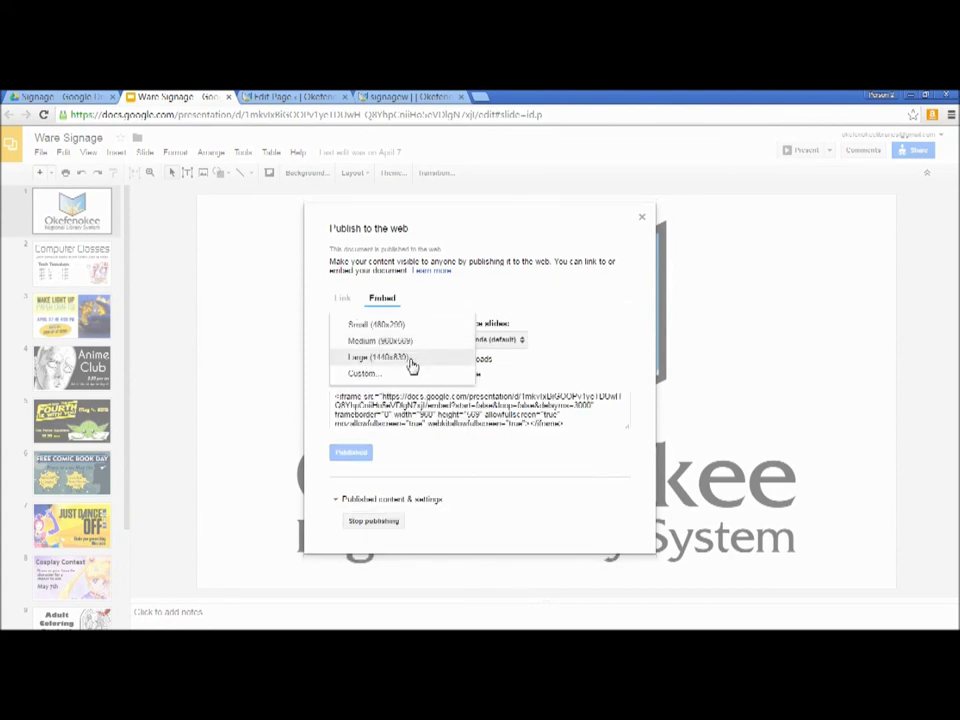
click(410, 358)
click(521, 340)
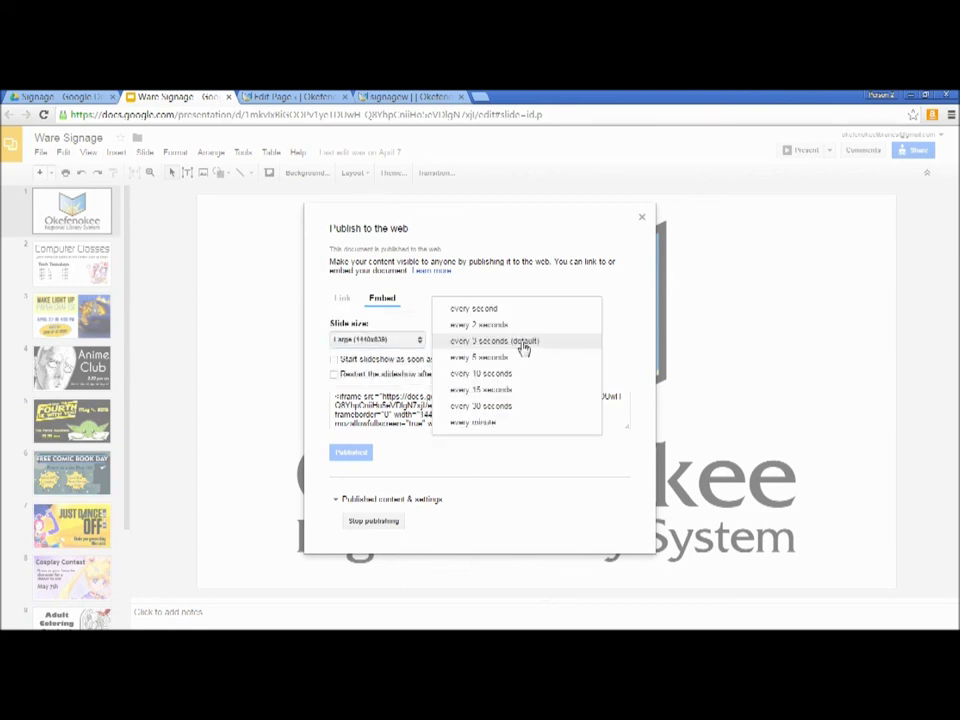
click(507, 358)
click(334, 360)
click(335, 374)
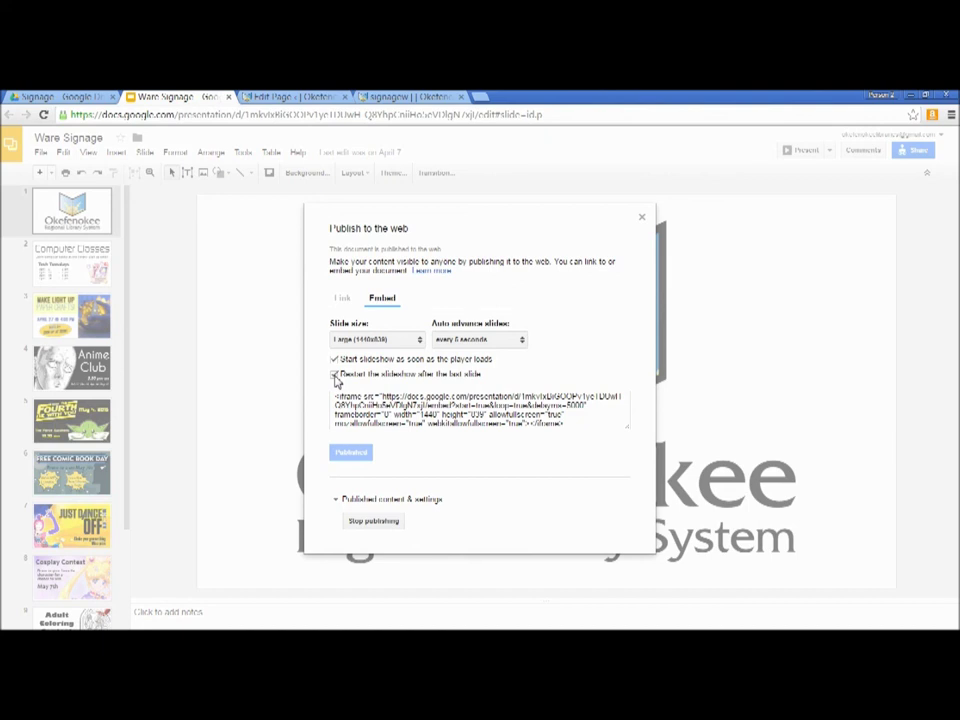
- Copy the Ware Signage embed code and switch to the signagew page's text editor in WordPress, placing the cursor after the iframe code
click(478, 400)
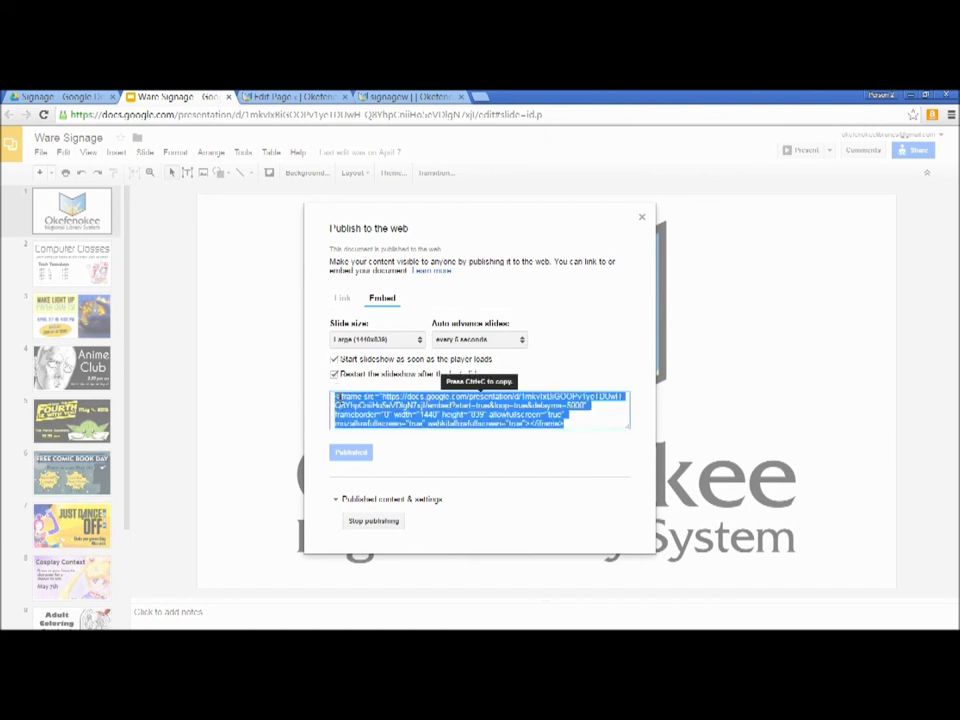
right_click(401, 398)
click(420, 407)
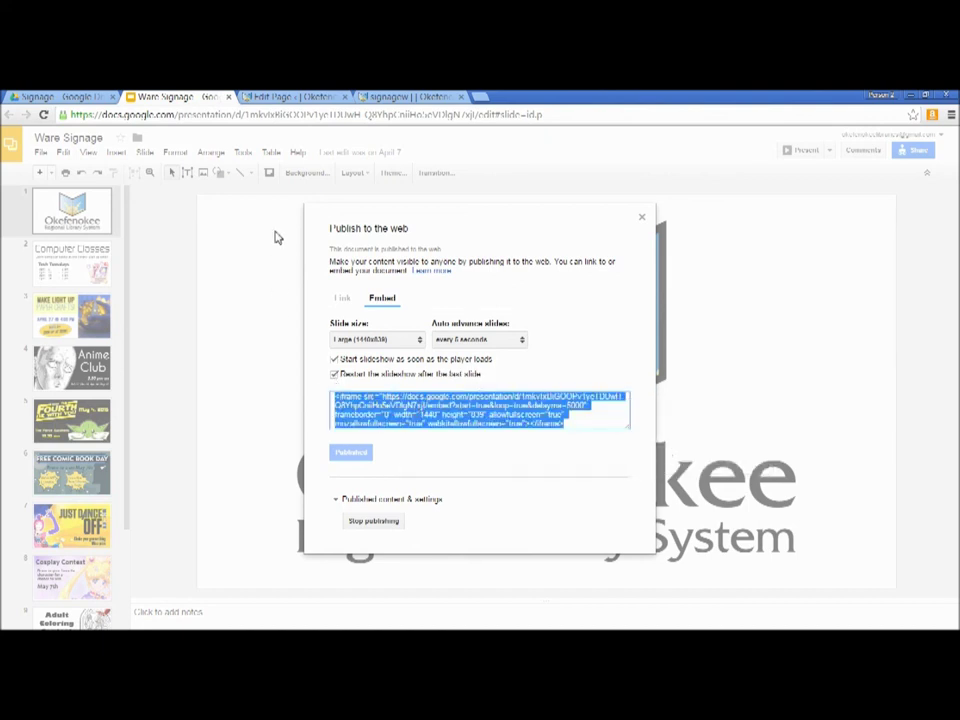
click(305, 98)
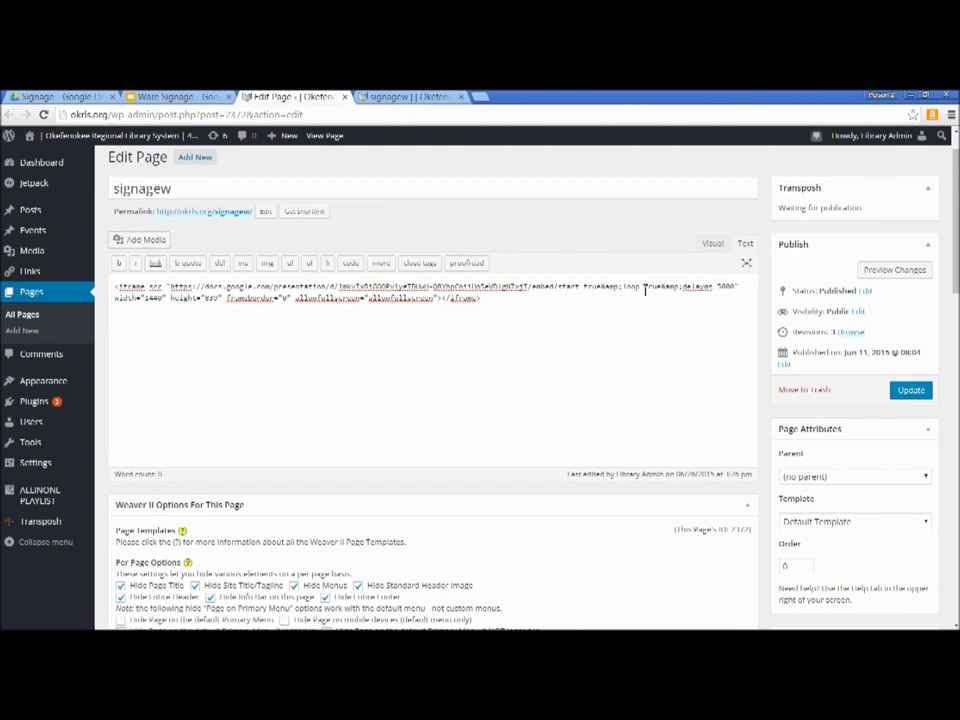
click(494, 301)
- View the live signagew page and play its embedded slideshow in full screen
click(391, 99)
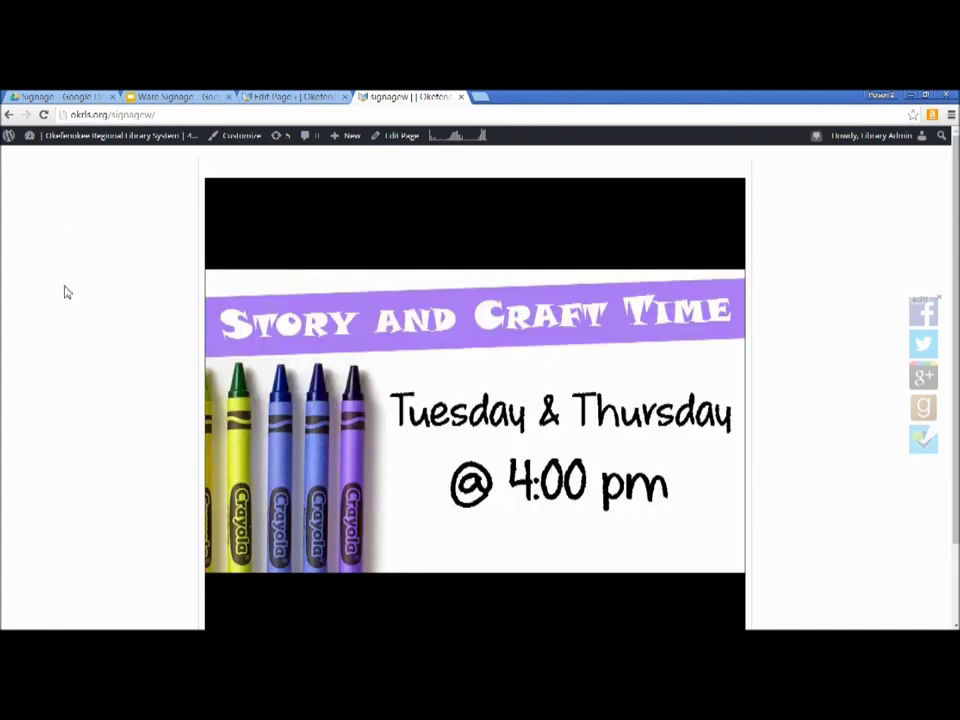
scroll(113, 610, down, 1)
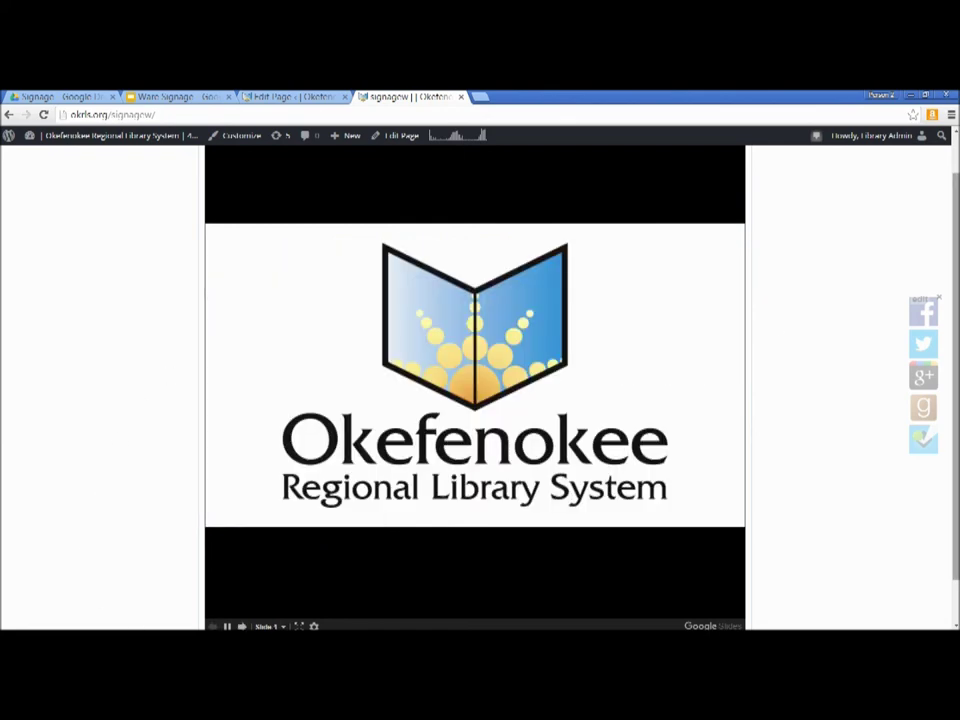
scroll(113, 610, down, 1)
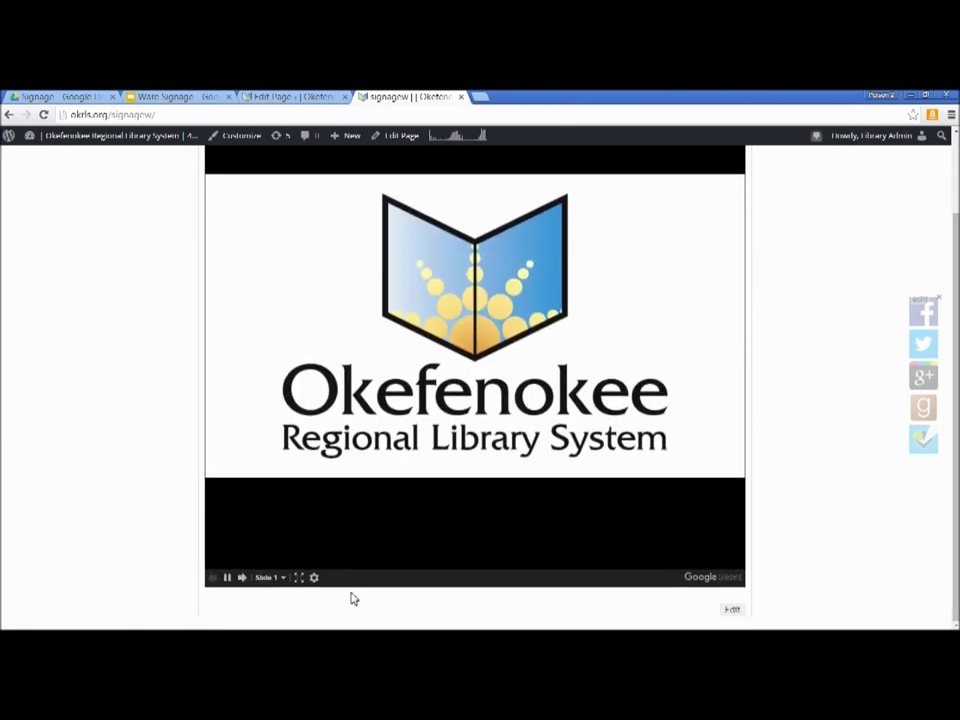
click(299, 578)
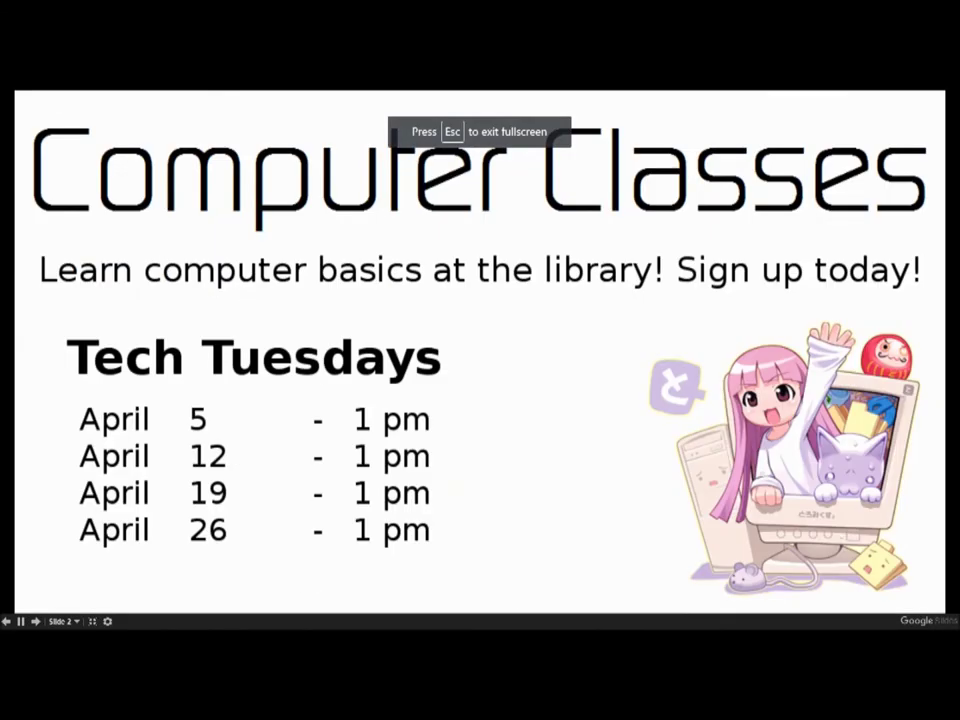